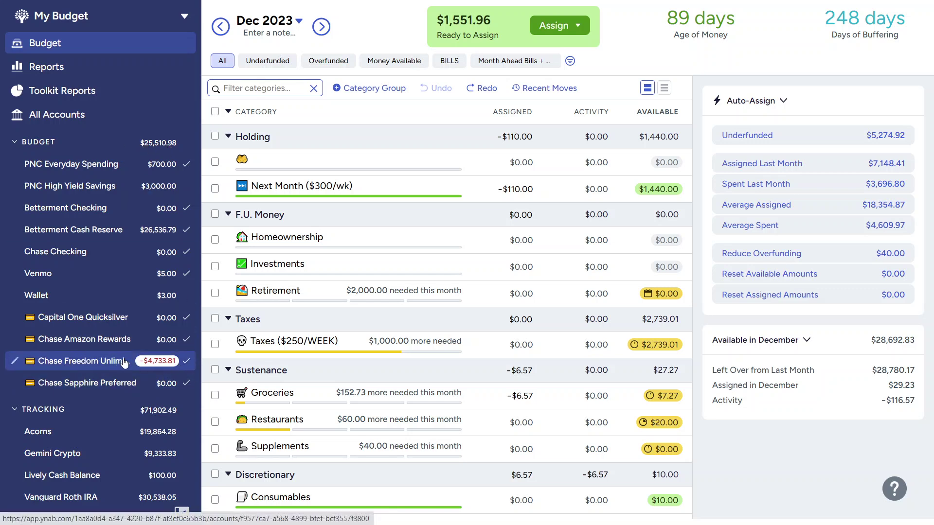
pyautogui.scroll(-3, 125, 362)
pyautogui.scroll(-1, 125, 362)
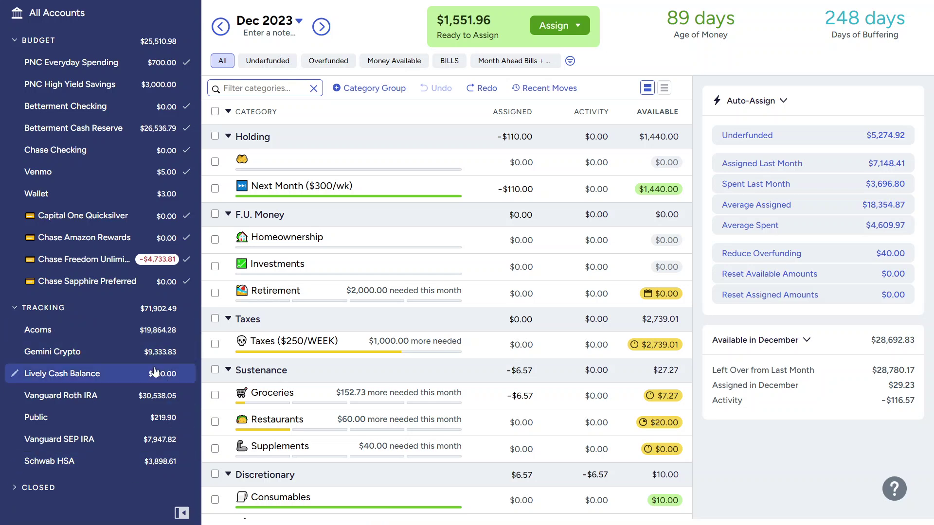
pyautogui.scroll(2, 154, 372)
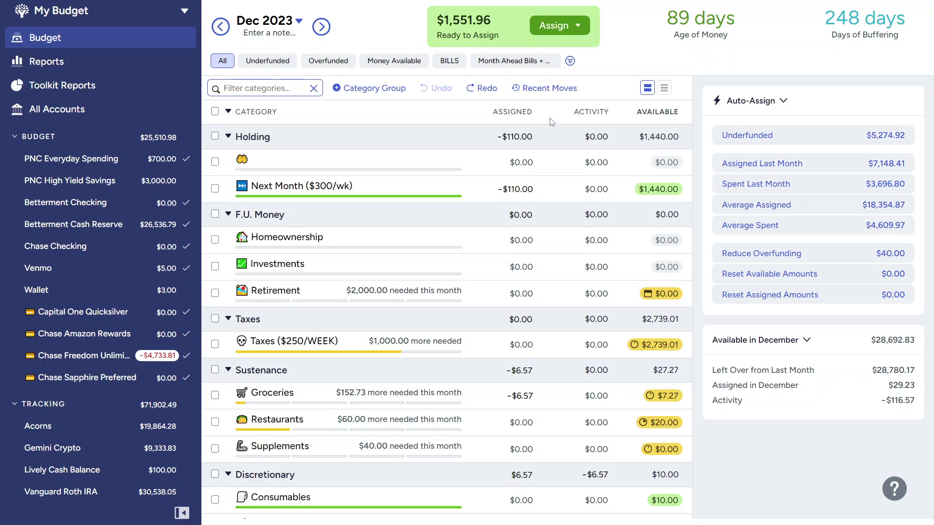
# Assign 1,551.96 to the hands-emoji category in the Holding group.
pyautogui.click(394, 161)
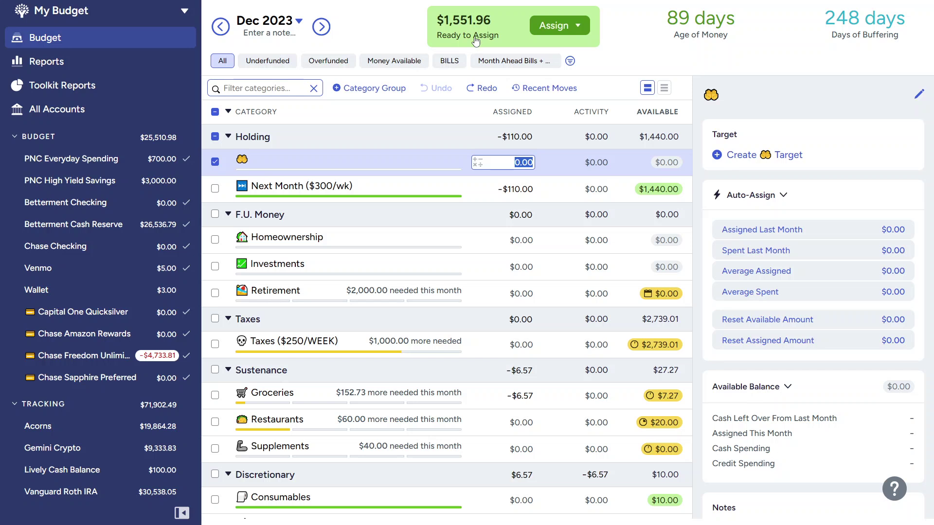
pyautogui.write('1,551.96')
pyautogui.press('Return')
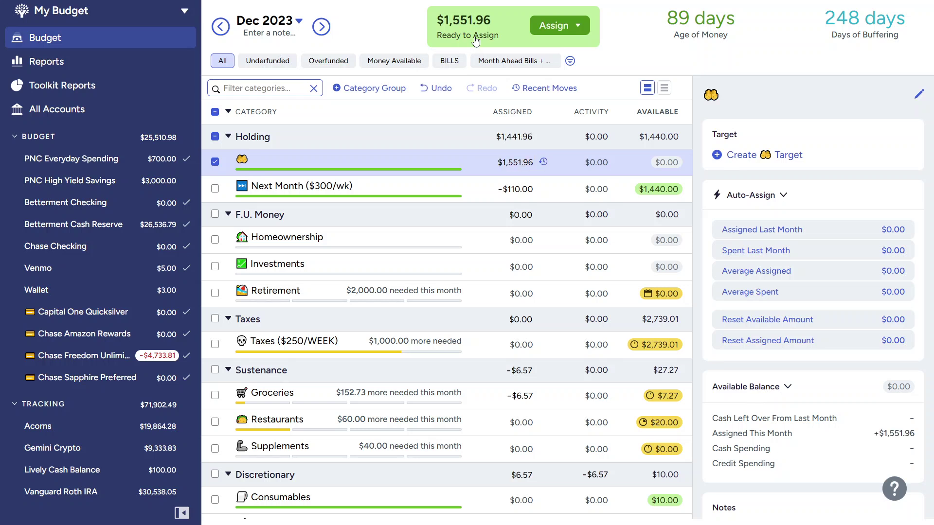
pyautogui.click(215, 161)
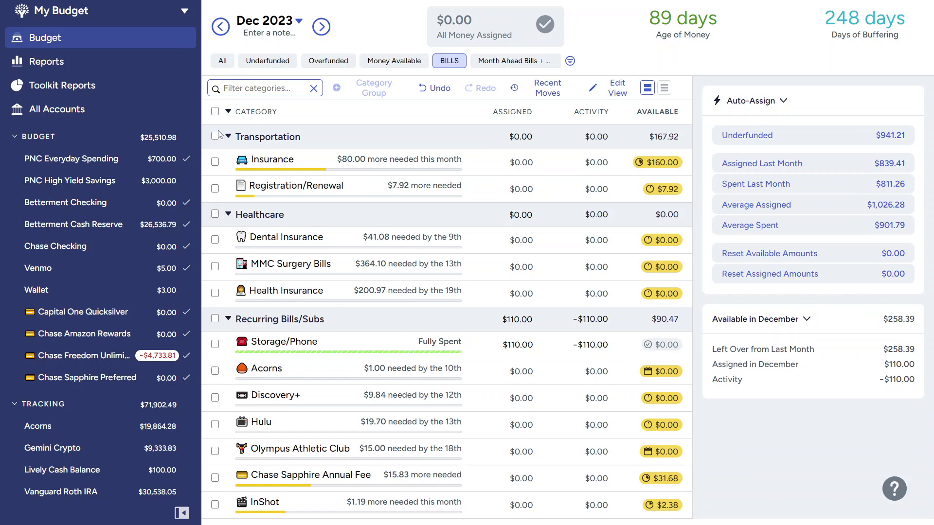
# Auto-assign the underfunded amounts to all categories in the BILLS view.
pyautogui.click(215, 111)
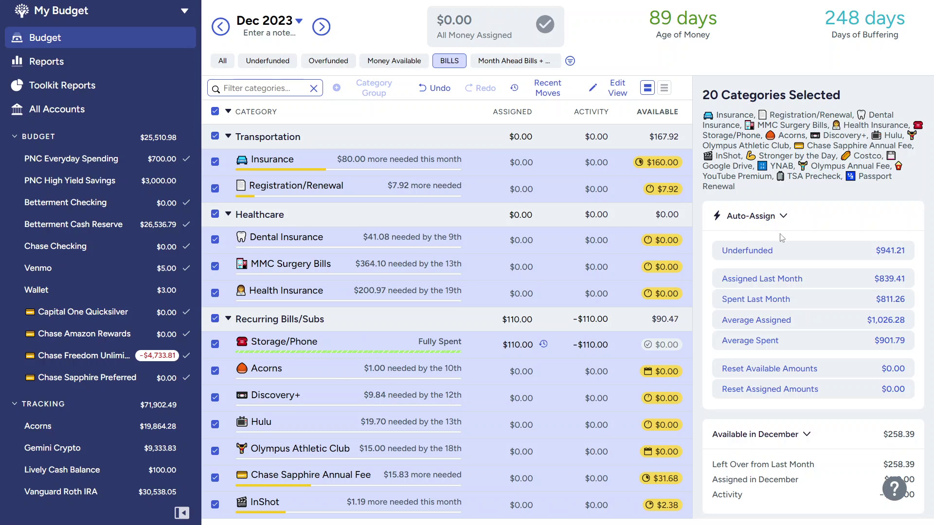
pyautogui.click(803, 260)
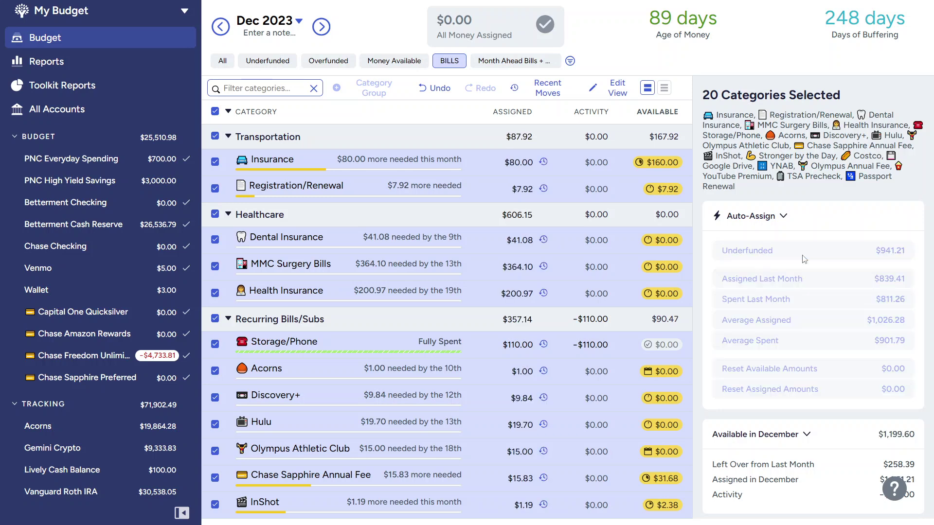
pyautogui.click(215, 111)
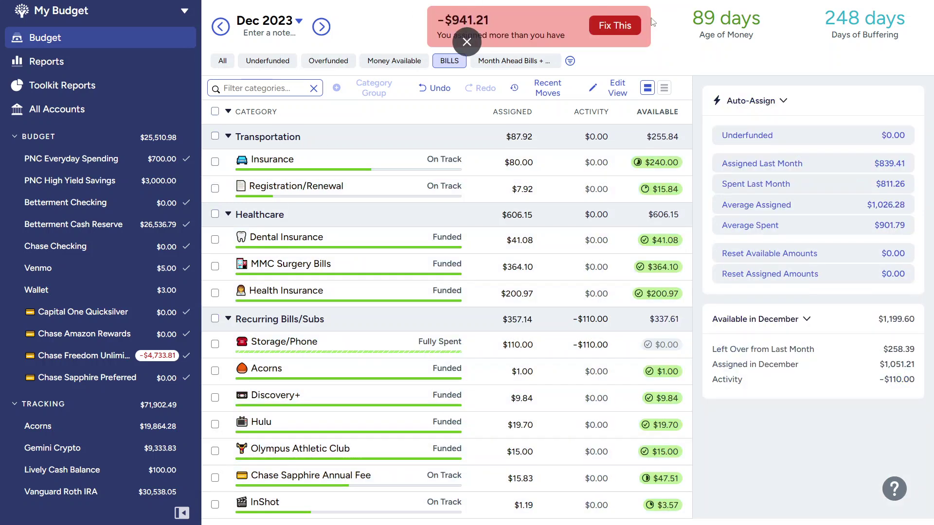
# Fix the over-assignment by un-assigning the money from the Next Month ($300/wk) category.
pyautogui.click(627, 36)
pyautogui.click(626, 82)
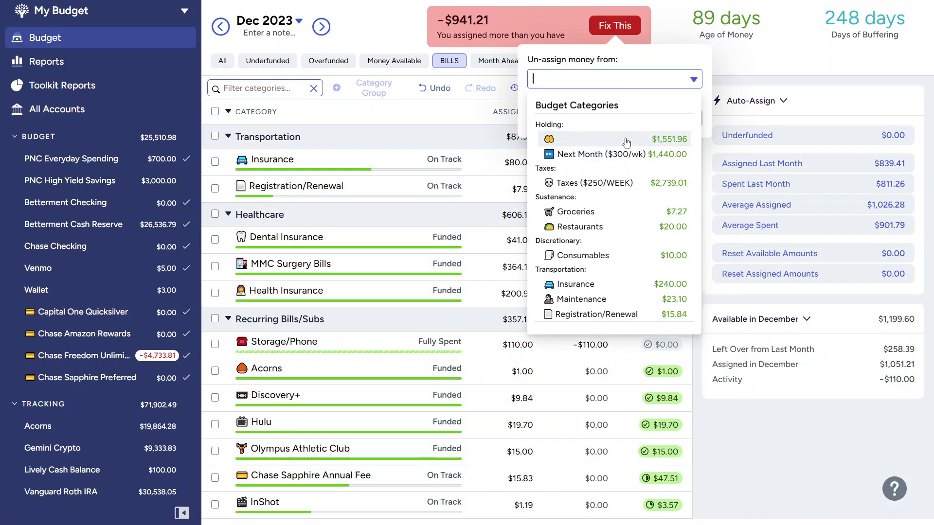
pyautogui.click(628, 153)
pyautogui.click(686, 119)
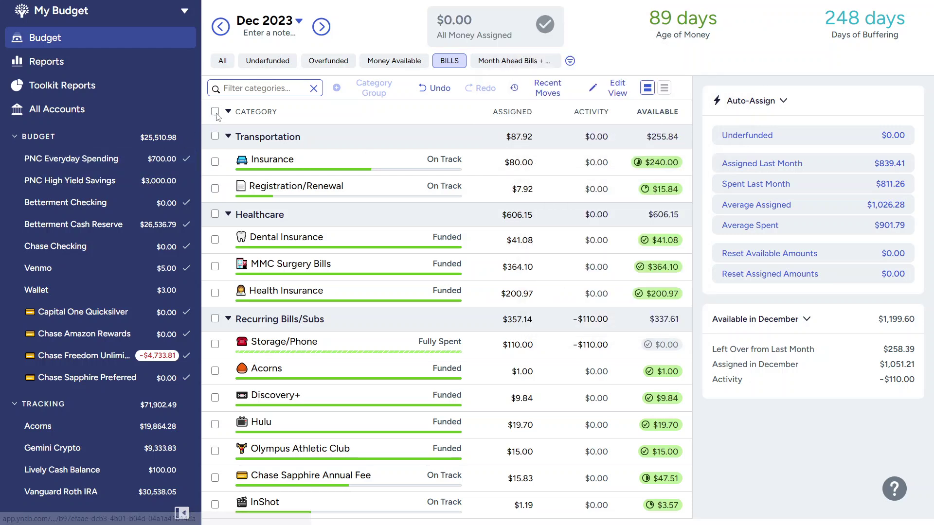
# In the view of all categories, move 1,551.96 from the hands-emoji holding category back to Inflow: Ready to Assign.
pyautogui.click(219, 63)
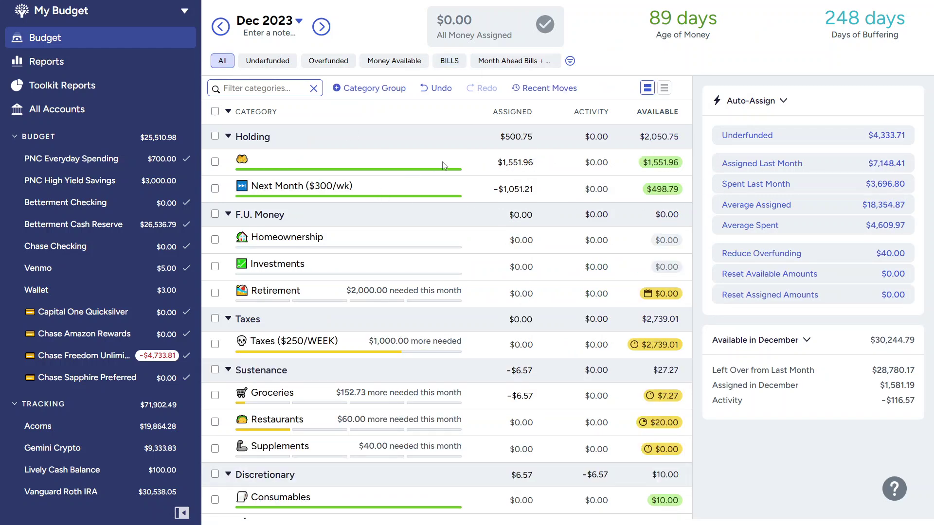
pyautogui.click(657, 170)
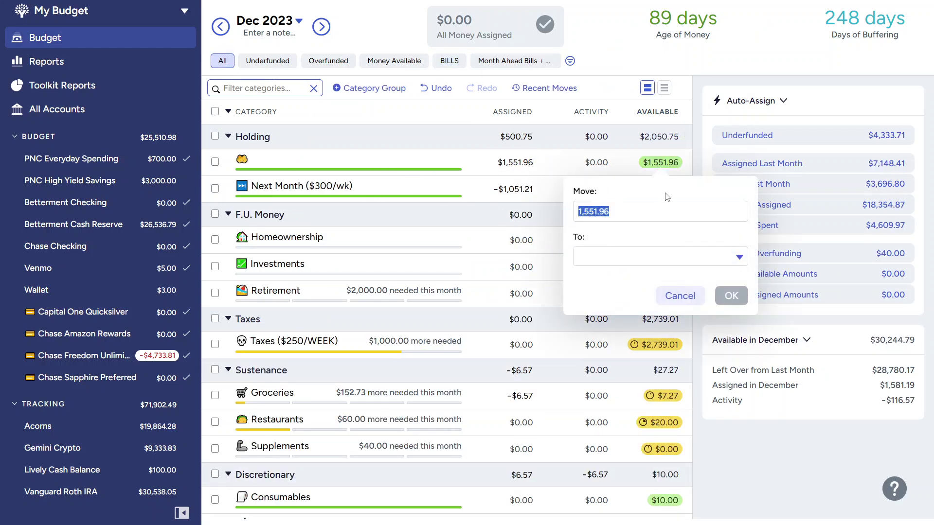
pyautogui.click(693, 255)
pyautogui.click(673, 326)
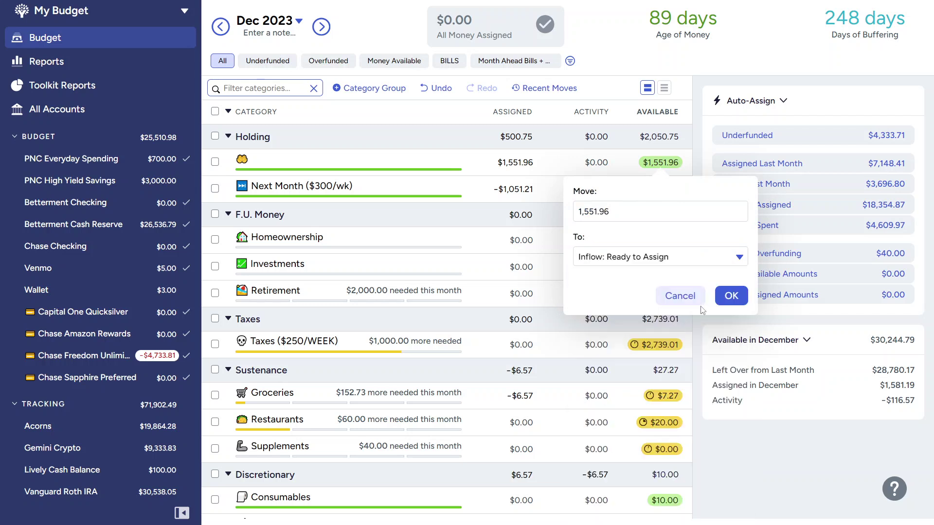
pyautogui.click(741, 305)
# Add 300 to the amount assigned to the Next Month ($300/wk) category.
pyautogui.click(374, 188)
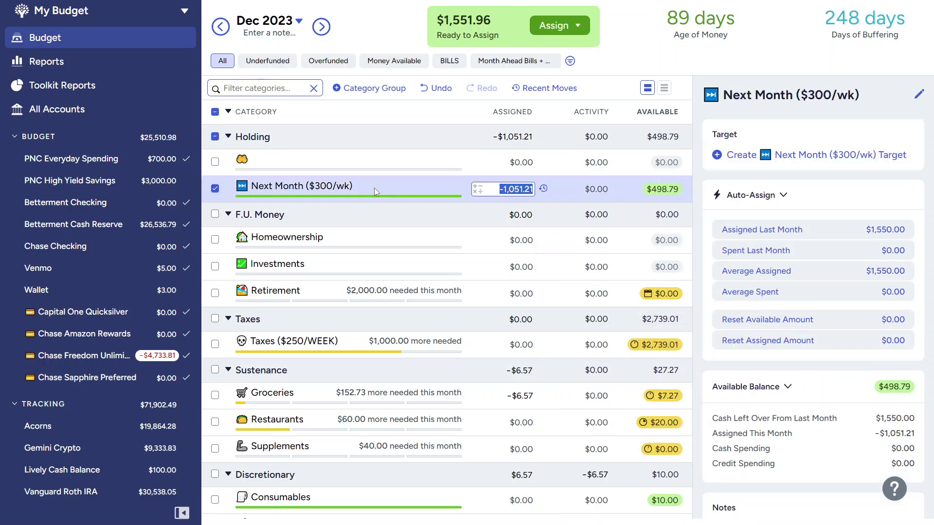
pyautogui.press('End')
pyautogui.write('+300')
pyautogui.press('Return')
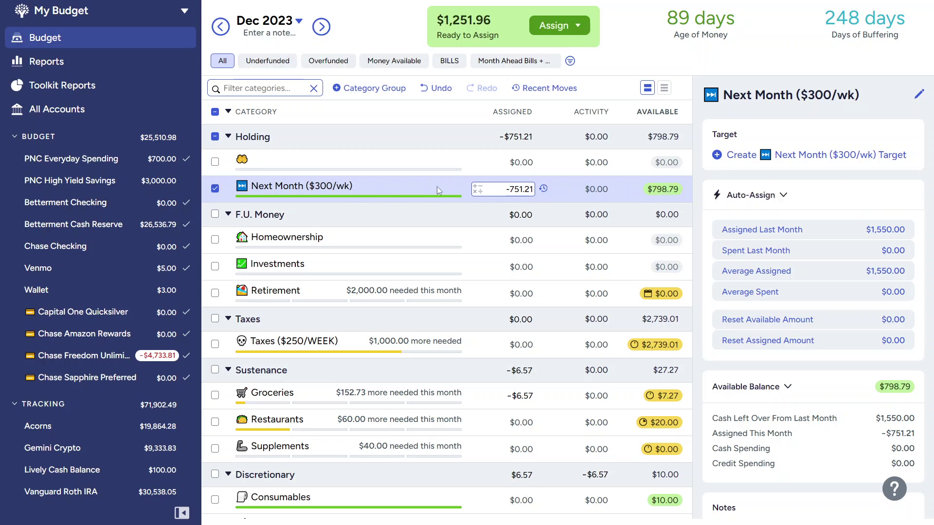
pyautogui.click(215, 189)
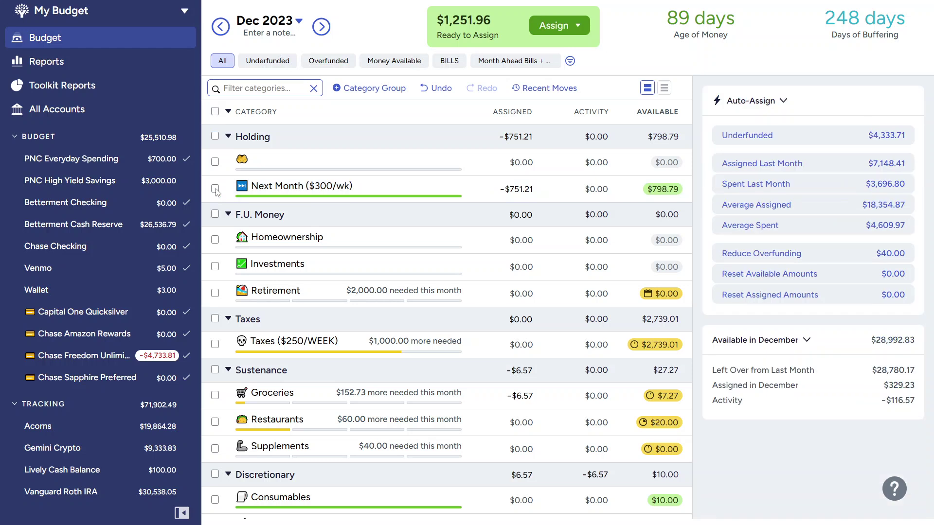
# Assign $500 to the Retirement category.
pyautogui.click(356, 289)
pyautogui.write('500')
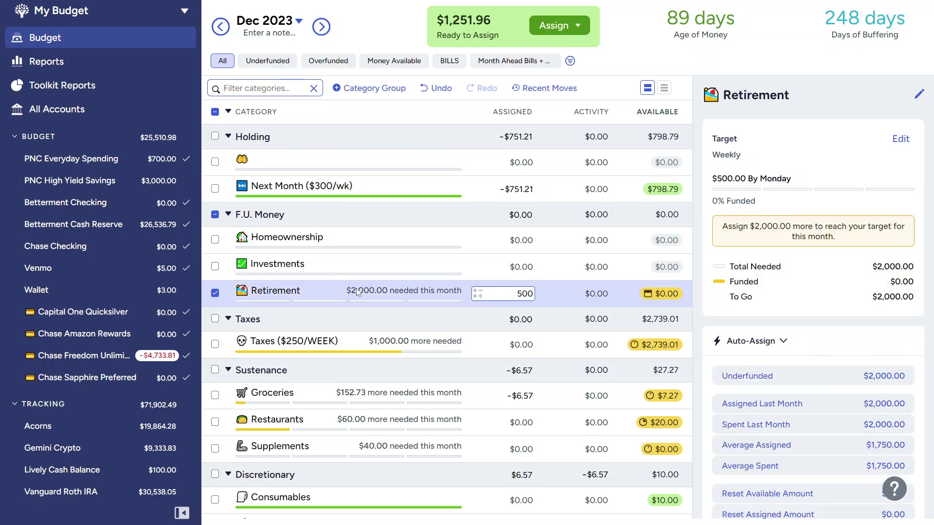
pyautogui.press('Return')
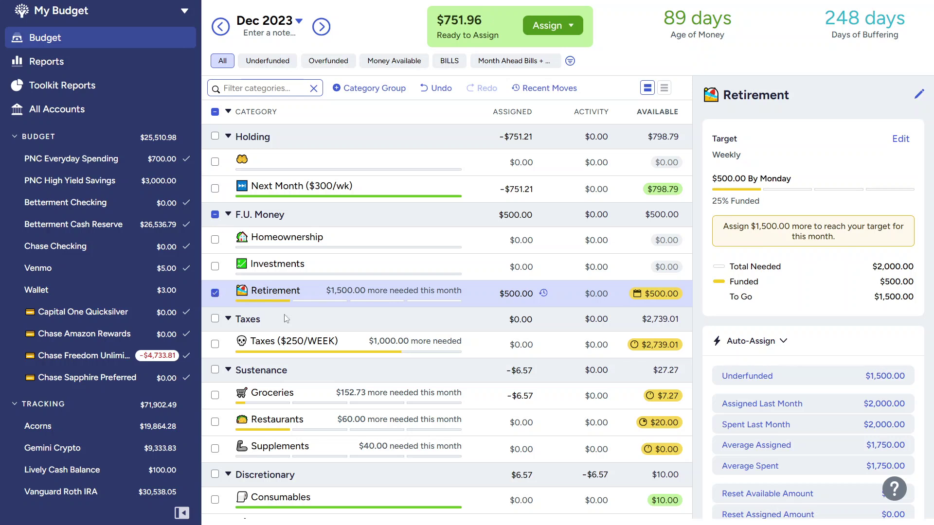
# Assign $250 to the Taxes ($250/WEEK) category.
pyautogui.click(322, 341)
pyautogui.write('250')
pyautogui.press('Return')
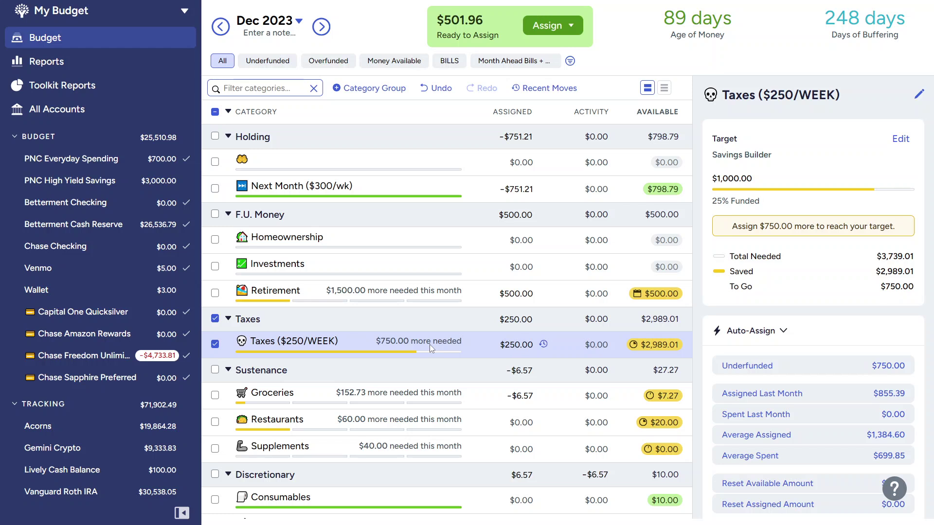
pyautogui.click(524, 344)
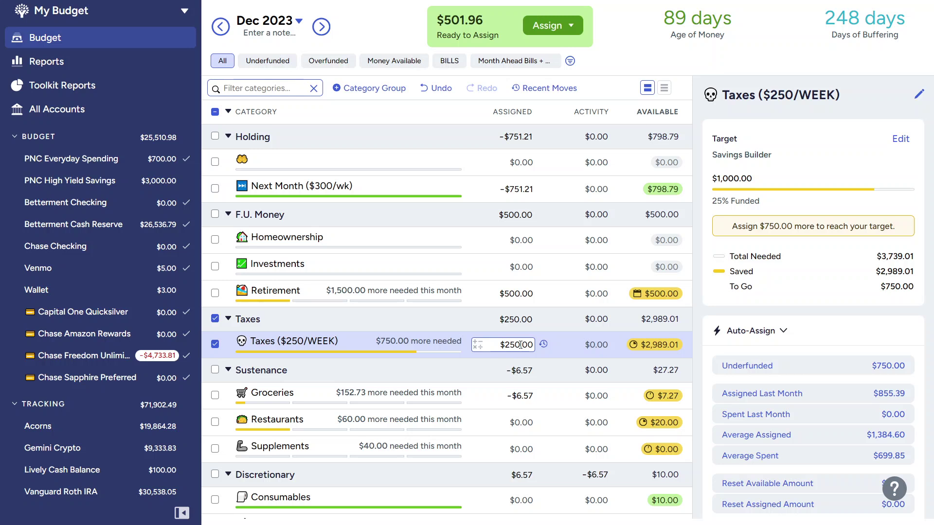
pyautogui.press('Return')
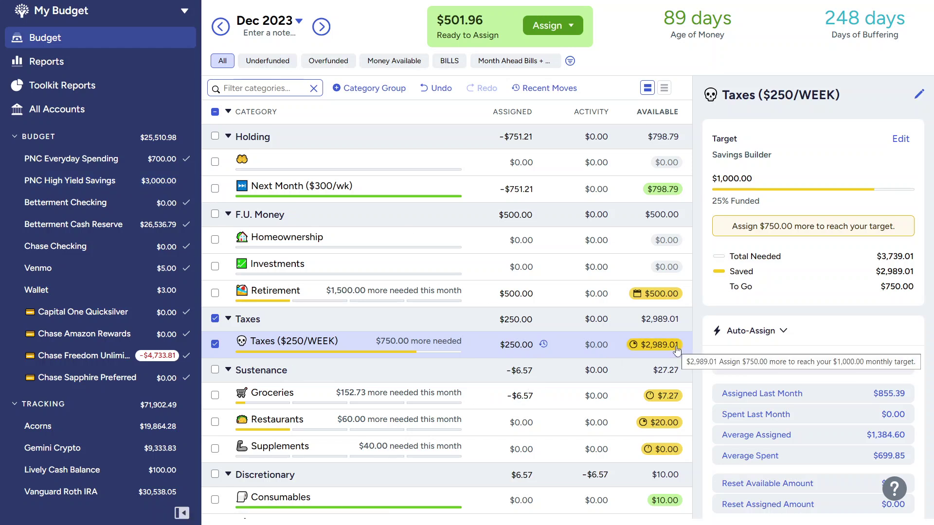
# Clear the Taxes ($250/WEEK) assignment and replace it with the calculated amount 3000-2739.01.
pyautogui.click(531, 345)
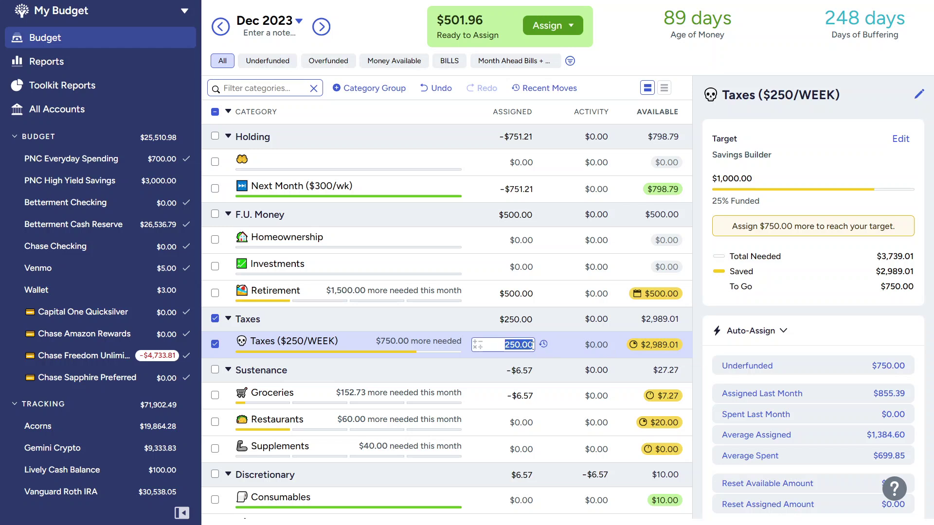
pyautogui.click(532, 344)
pyautogui.hotkey('ctrl', 'a')
pyautogui.press('BackSpace')
pyautogui.press('Return')
pyautogui.click(533, 345)
pyautogui.write('3000-2')
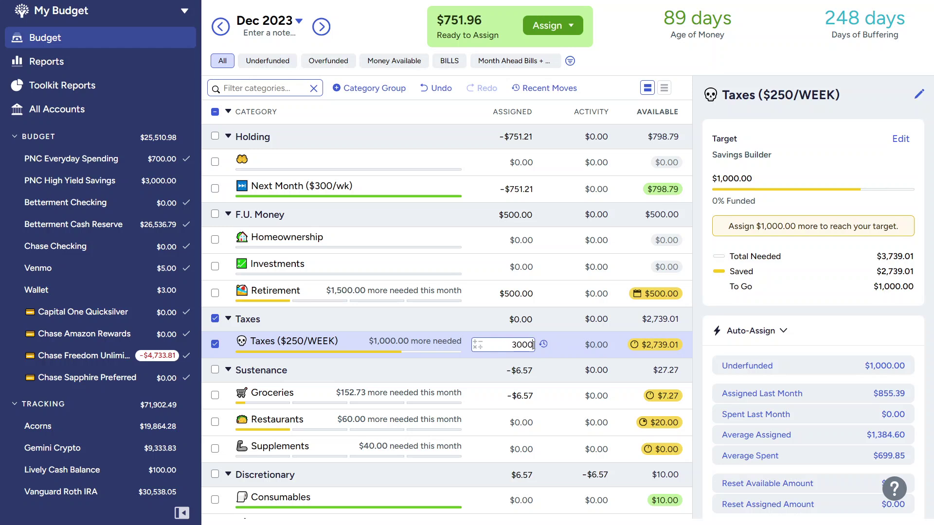
pyautogui.write('739739.01')
pyautogui.press('Return')
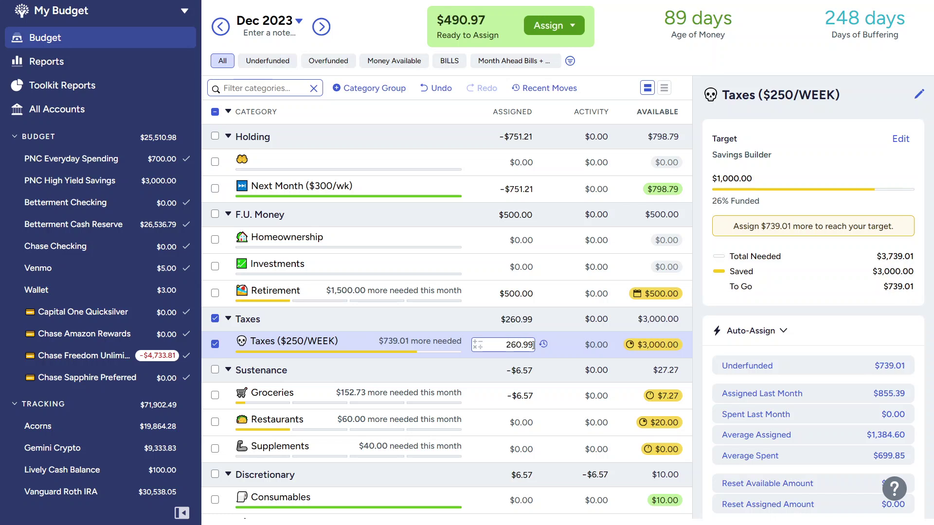
pyautogui.click(215, 343)
# Add 40-7.27 to the amount assigned to the Groceries category.
pyautogui.click(342, 392)
pyautogui.press('End')
pyautogui.write('+')
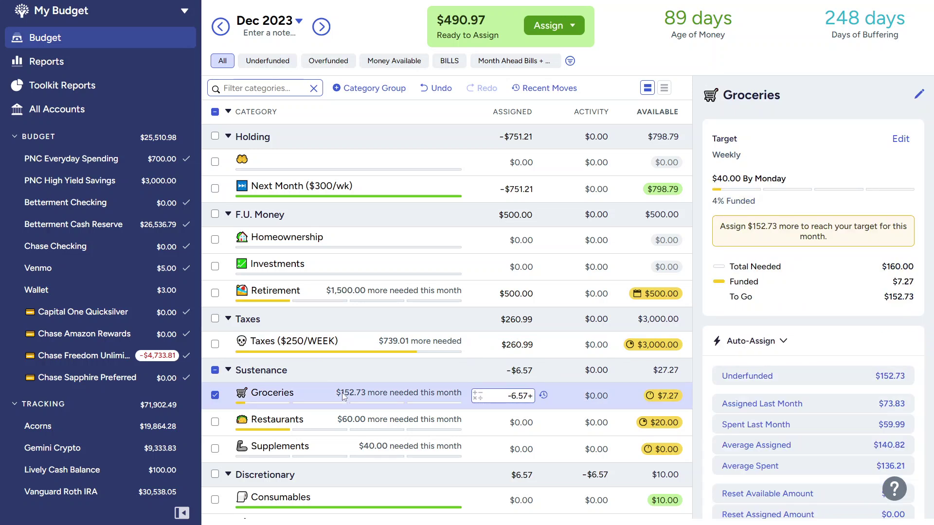
pyautogui.write('40-7.27')
pyautogui.press('Return')
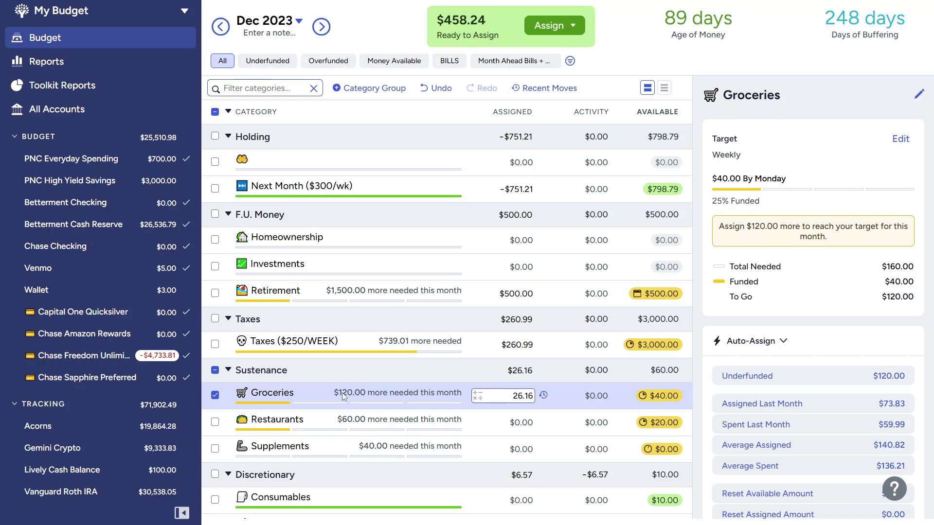
pyautogui.click(215, 395)
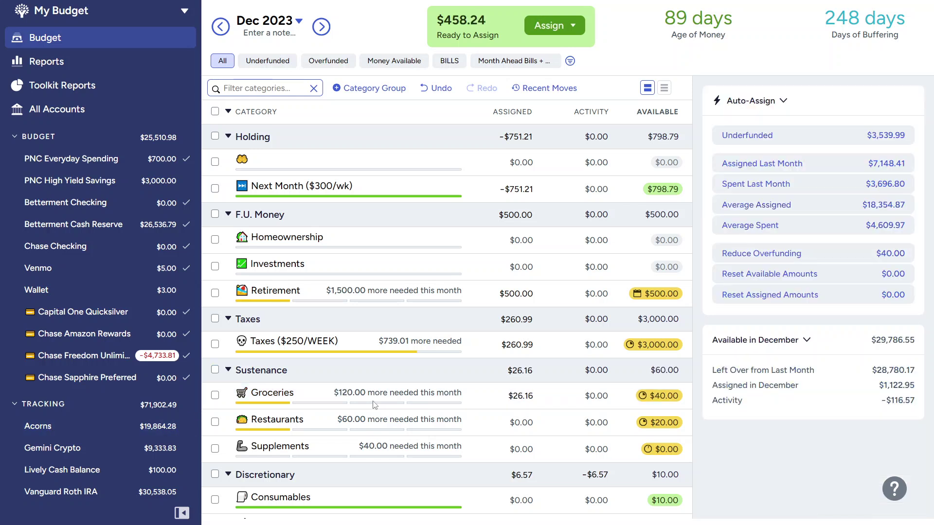
pyautogui.click(477, 422)
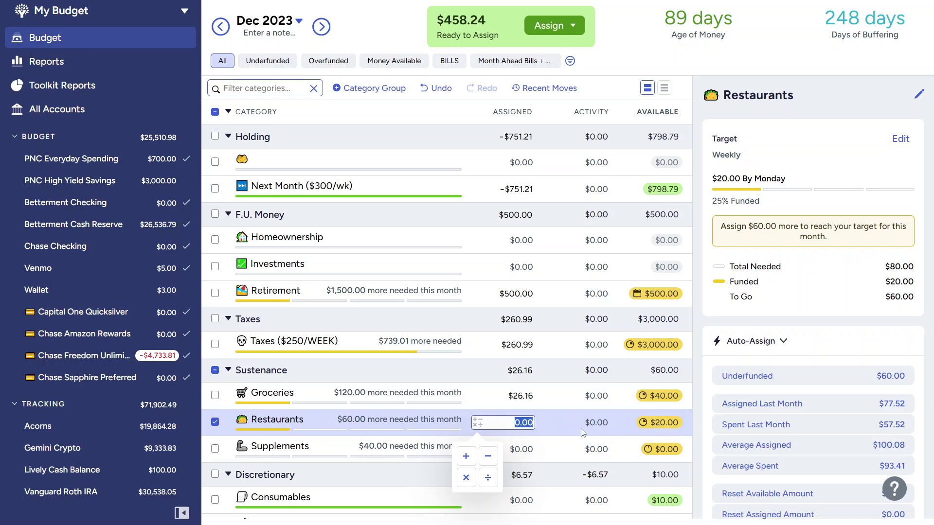
pyautogui.click(566, 421)
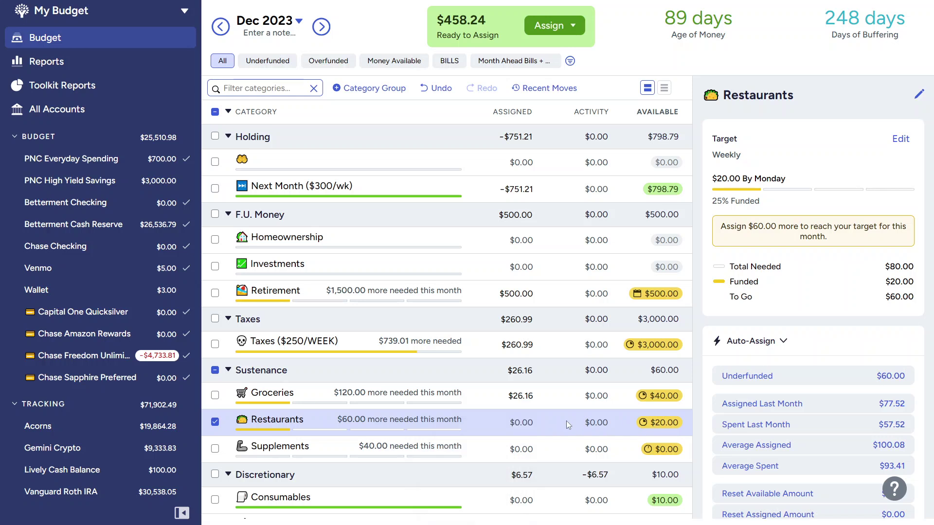
pyautogui.scroll(-3, 566, 421)
pyautogui.click(514, 276)
pyautogui.press('Escape')
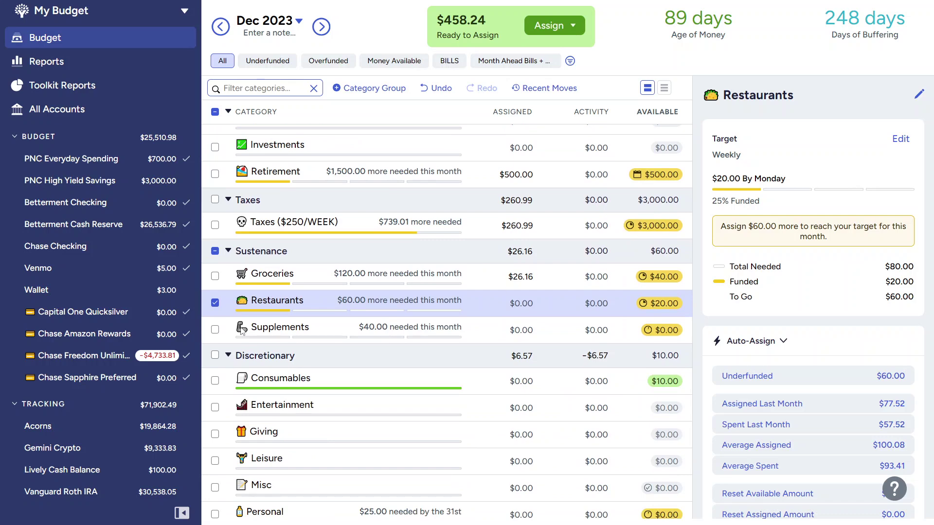
pyautogui.click(215, 303)
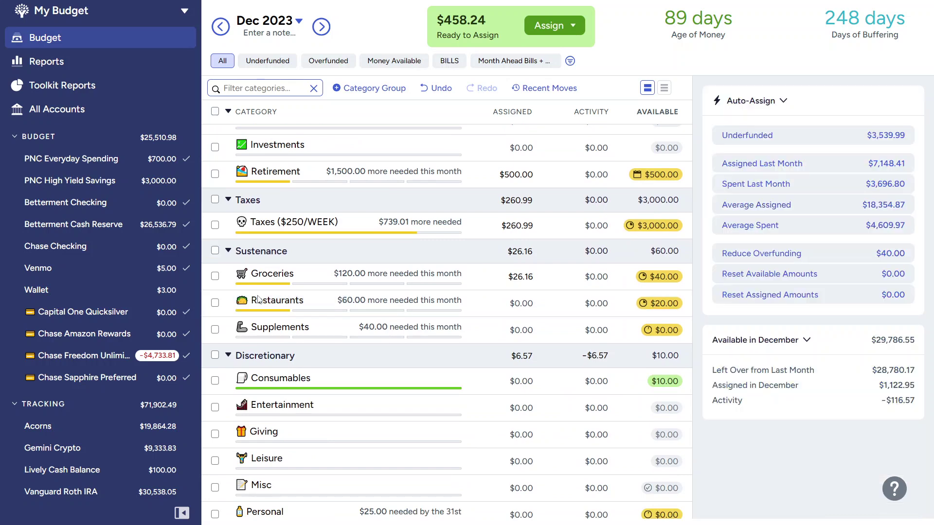
# Assign $10 to the Supplements category.
pyautogui.click(557, 339)
pyautogui.write('10')
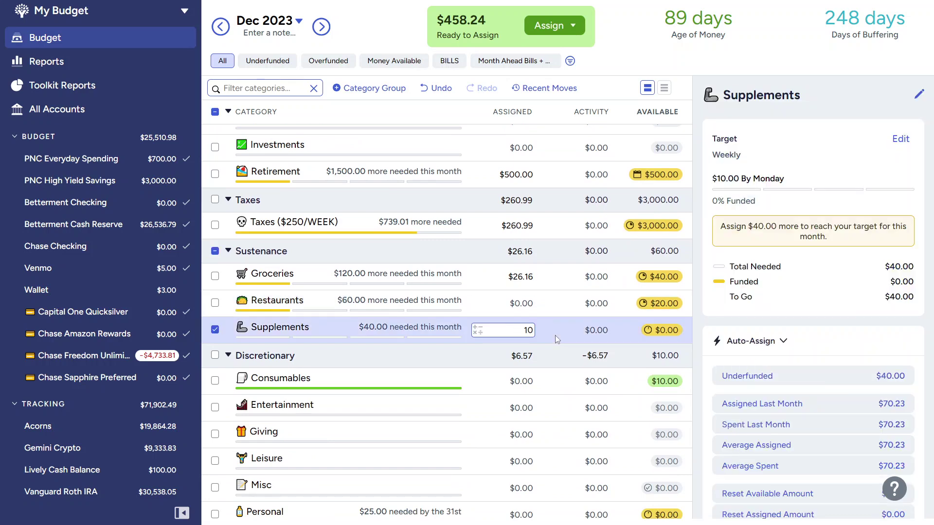
pyautogui.press('Return')
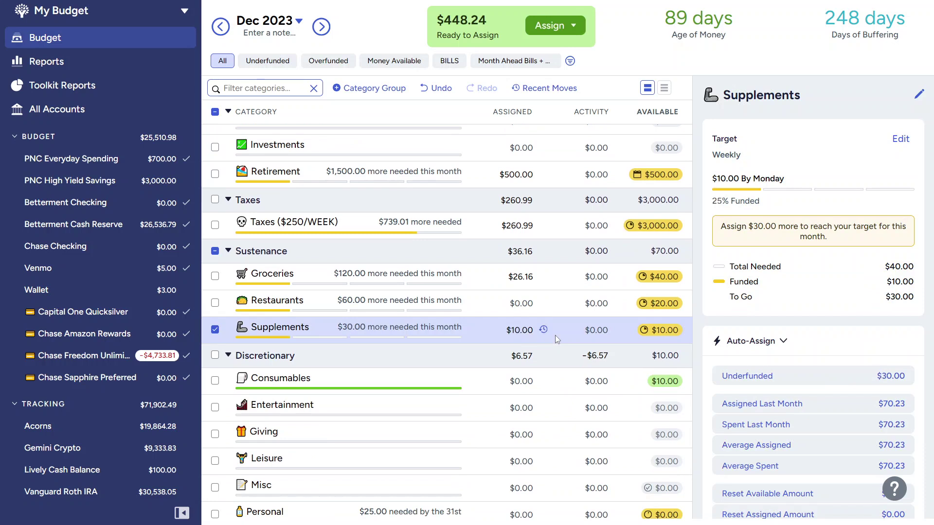
pyautogui.click(215, 330)
pyautogui.scroll(-3, 413, 372)
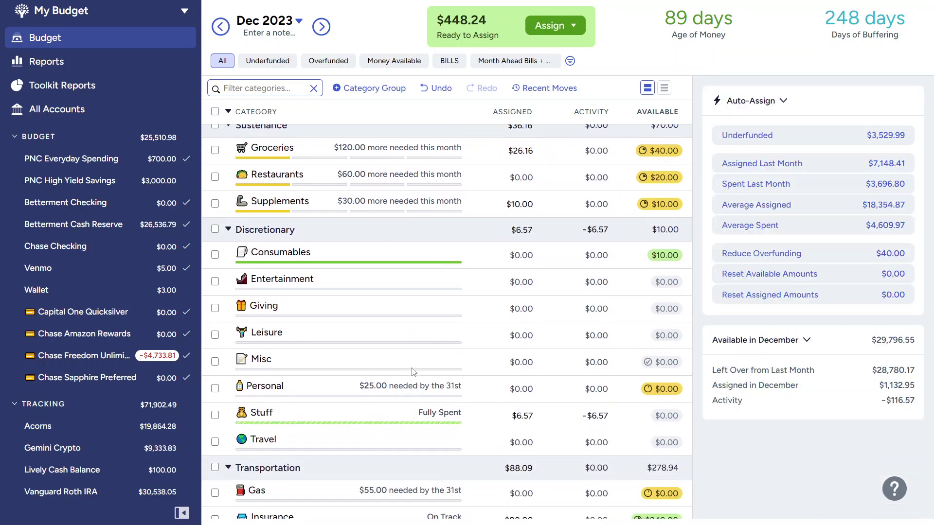
pyautogui.scroll(-1, 413, 372)
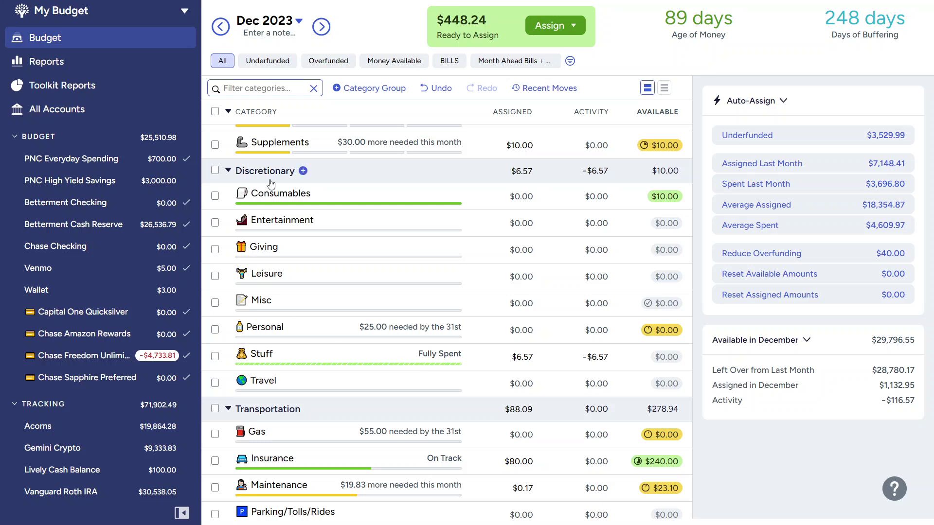
# Assign $25 to the Personal category in the Discretionary group and deselect it.
pyautogui.scroll(3, 418, 283)
pyautogui.scroll(-2, 418, 283)
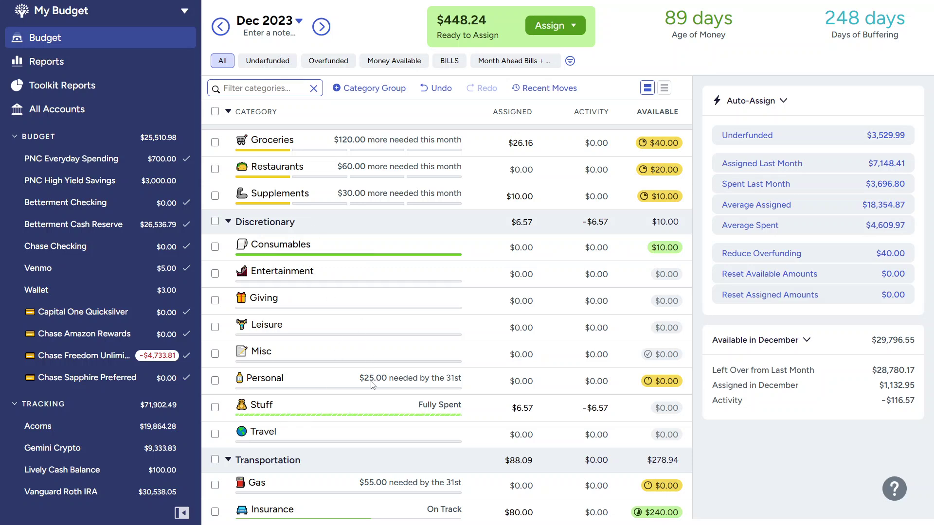
pyautogui.click(345, 382)
pyautogui.write('25')
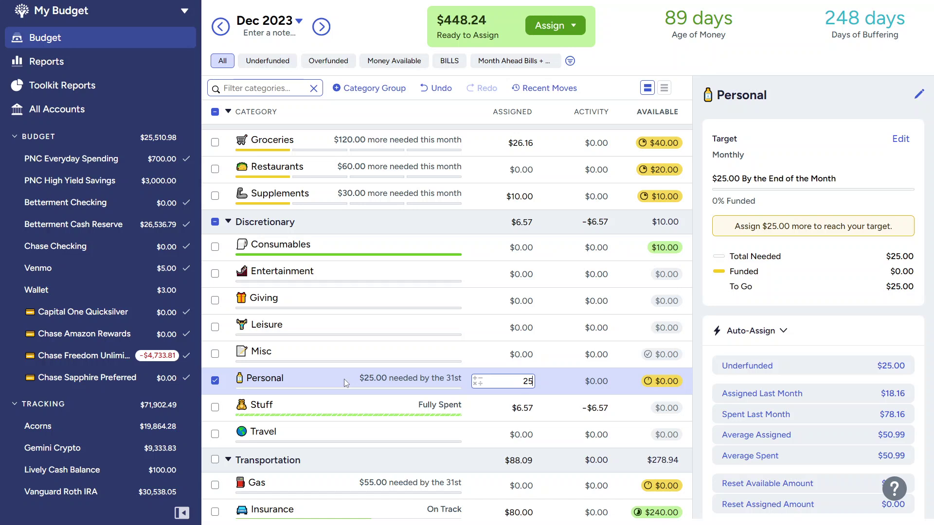
pyautogui.press('Return')
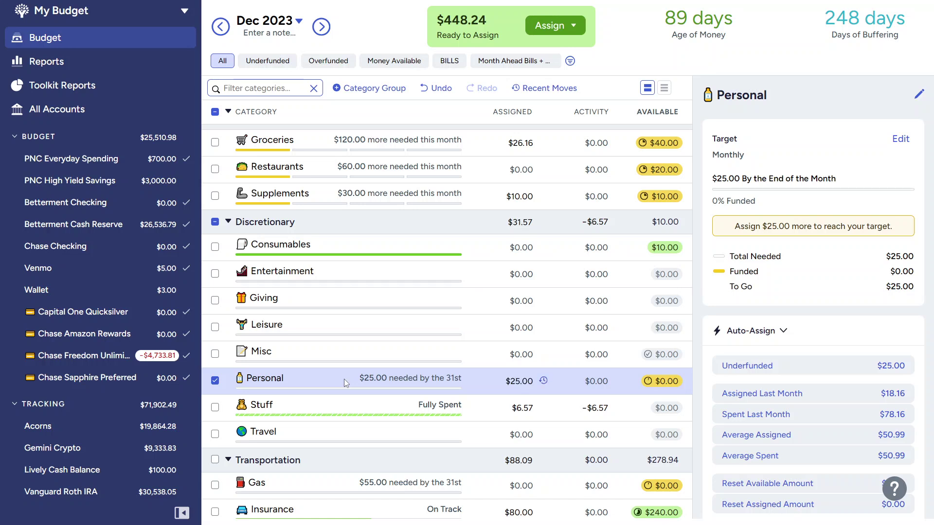
pyautogui.click(215, 380)
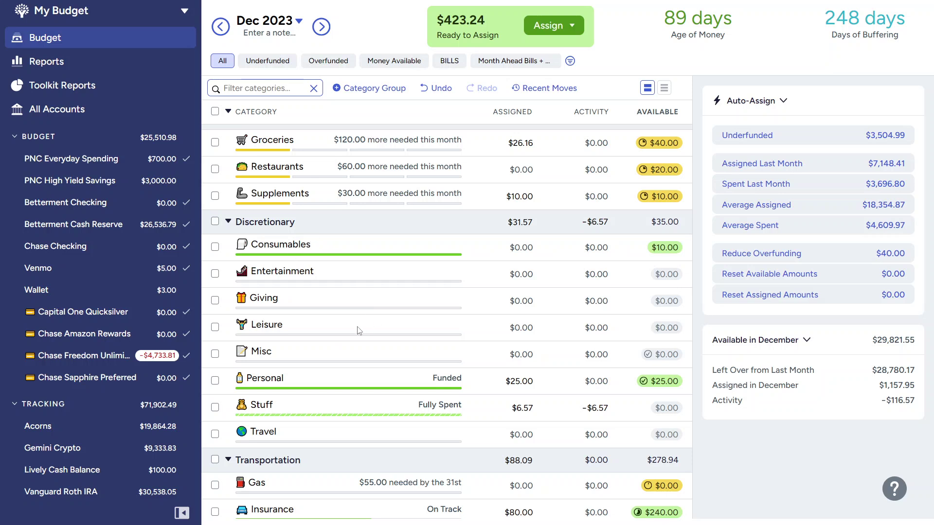
# Expand the Special Occasions group to list its individual categories after checking the Giving category.
pyautogui.scroll(-1, 359, 331)
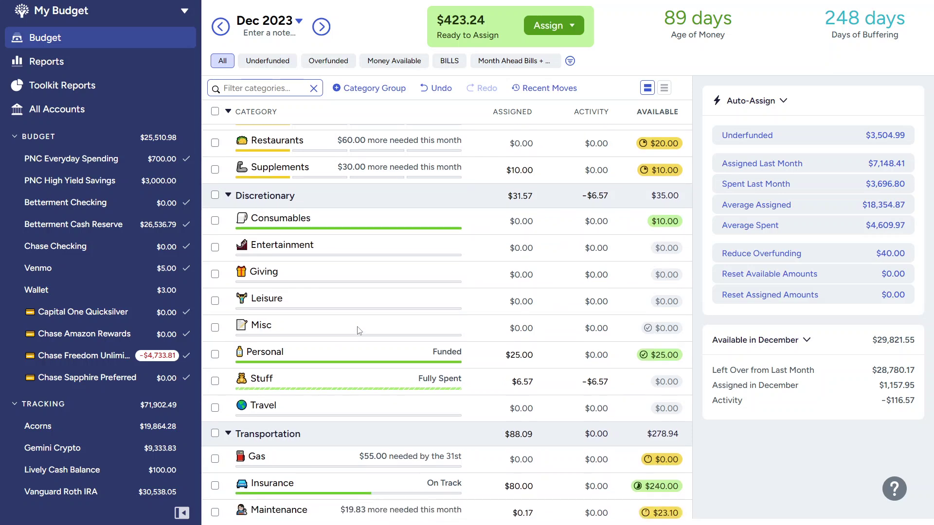
pyautogui.scroll(1, 358, 331)
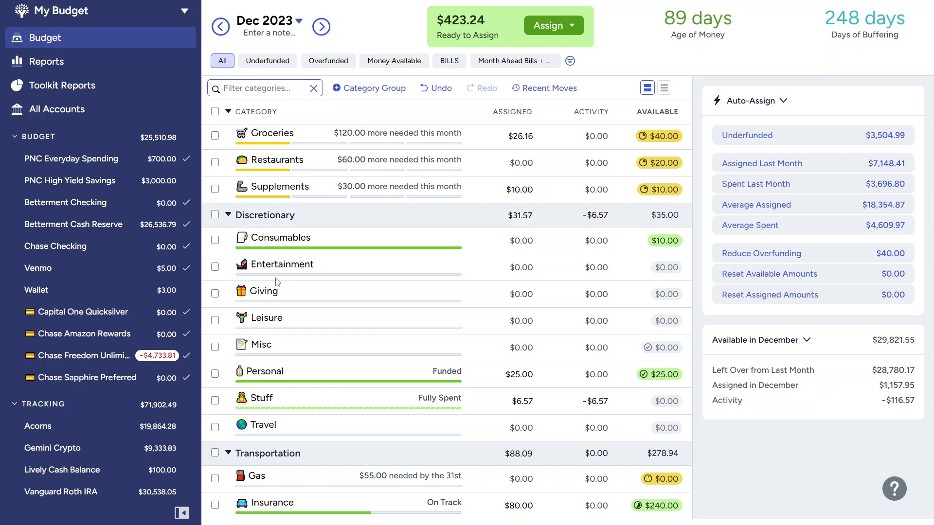
pyautogui.click(285, 291)
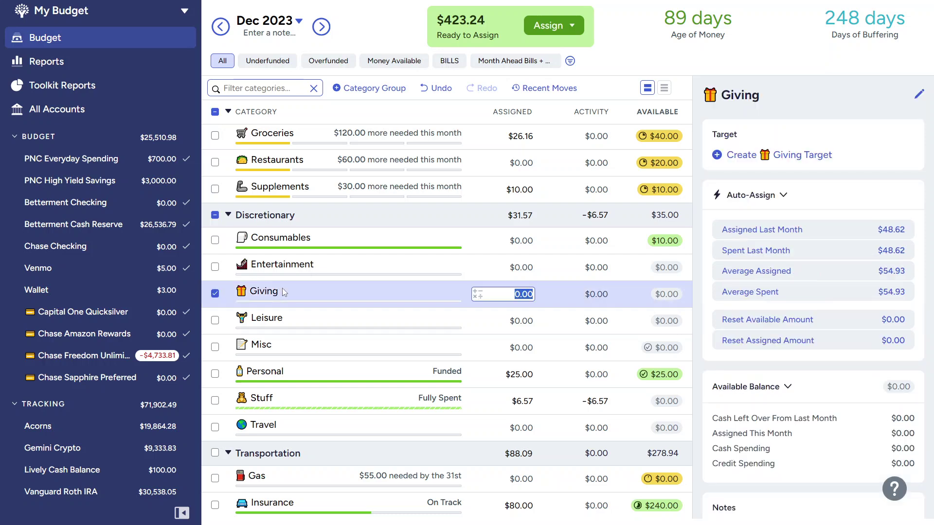
pyautogui.scroll(-20, 285, 292)
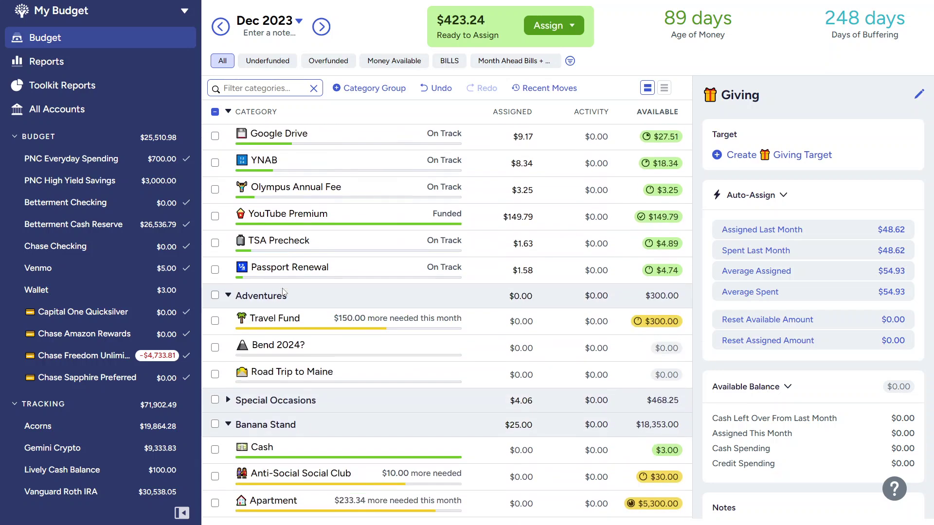
pyautogui.scroll(-3, 283, 292)
pyautogui.click(284, 292)
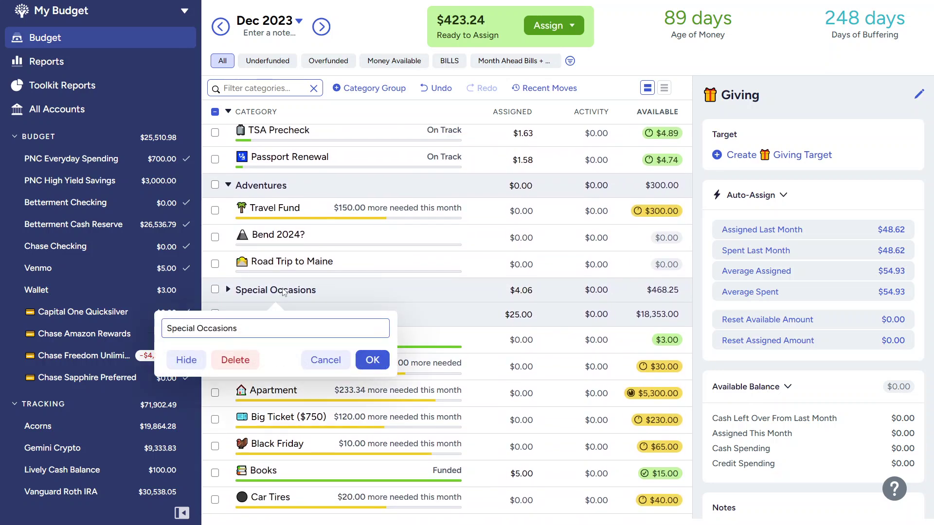
pyautogui.click(322, 358)
pyautogui.click(229, 290)
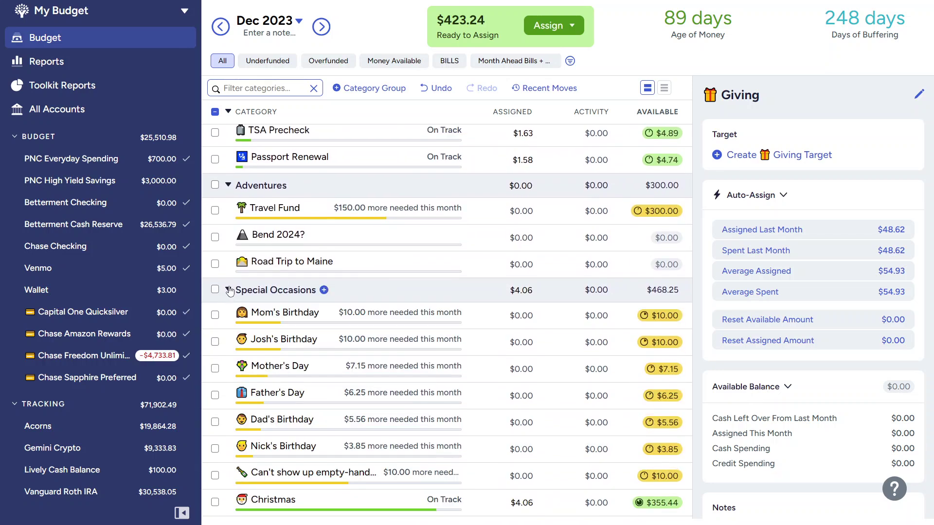
pyautogui.scroll(-3, 387, 373)
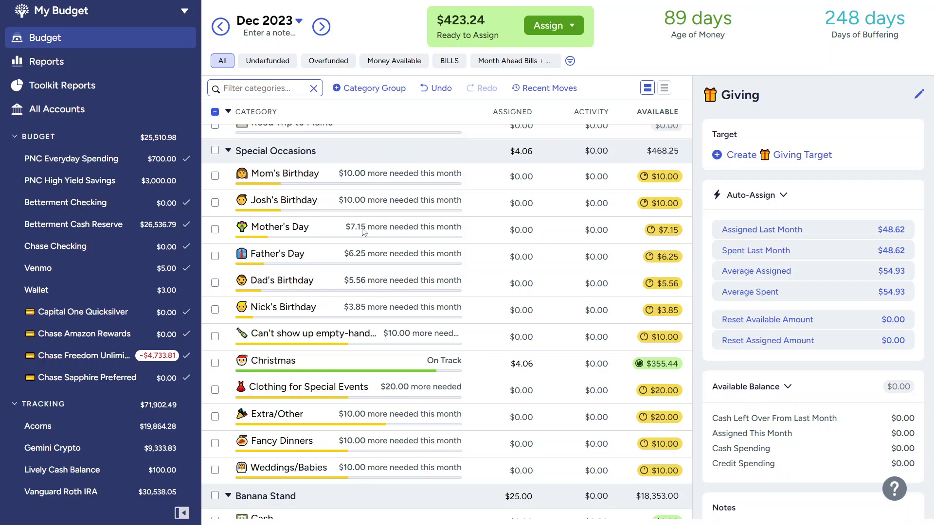
# Review the Can't show up empty-handed, Christmas, Weddings/Babies and Mom's Birthday category details in the Special Occasions group.
pyautogui.click(313, 336)
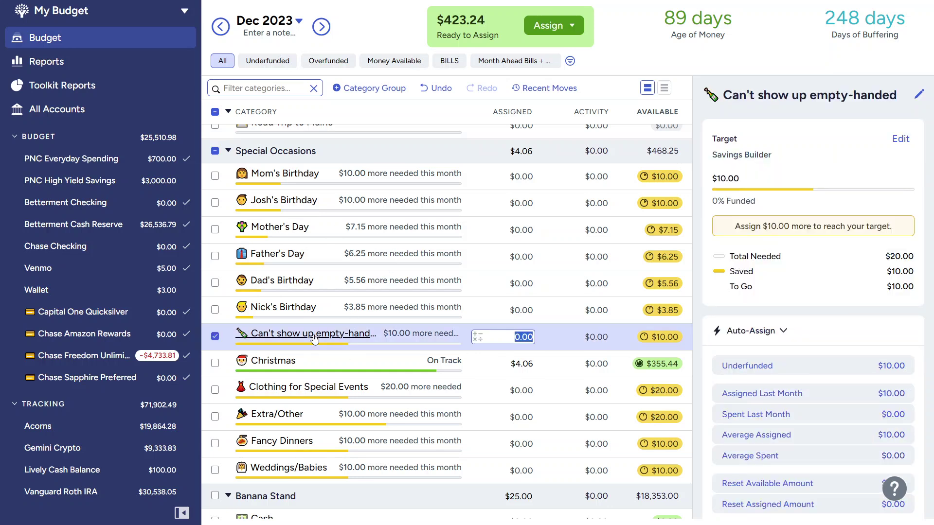
pyautogui.click(215, 337)
pyautogui.click(326, 365)
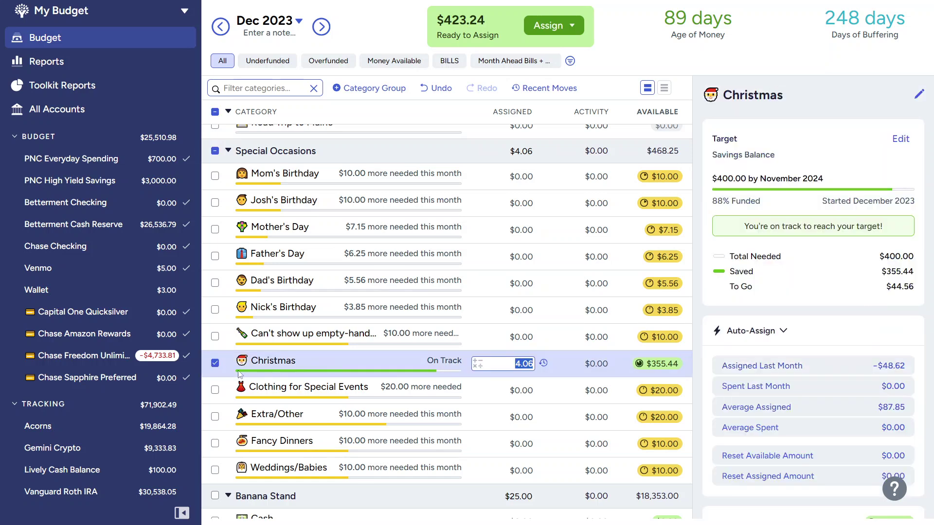
pyautogui.click(216, 364)
pyautogui.click(223, 475)
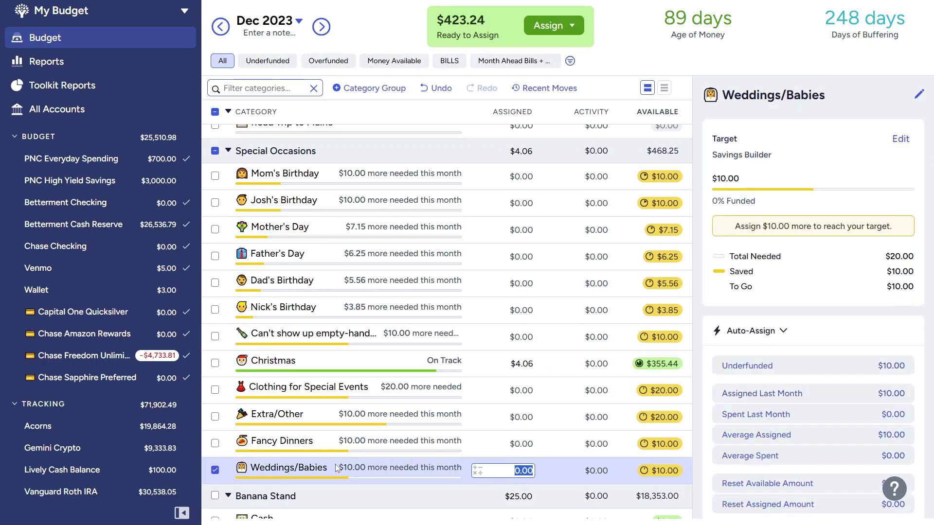
pyautogui.click(217, 471)
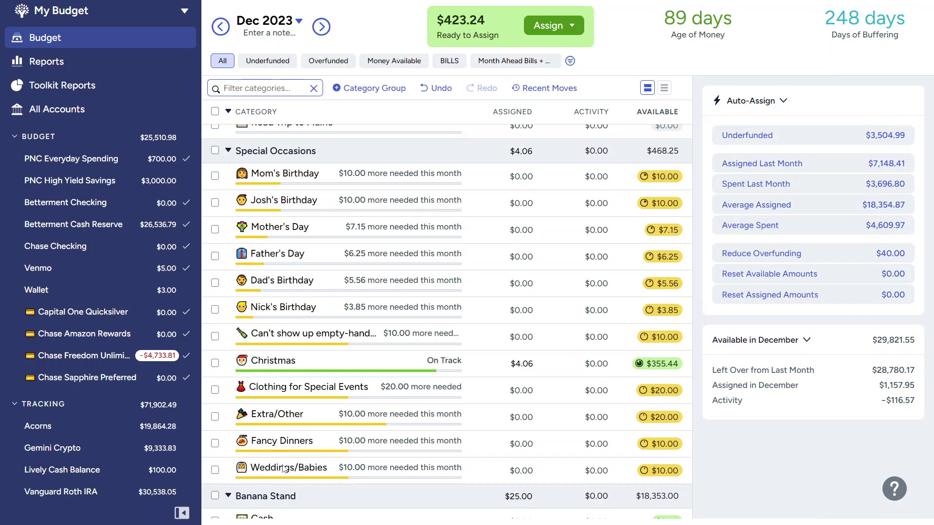
pyautogui.scroll(1, 377, 449)
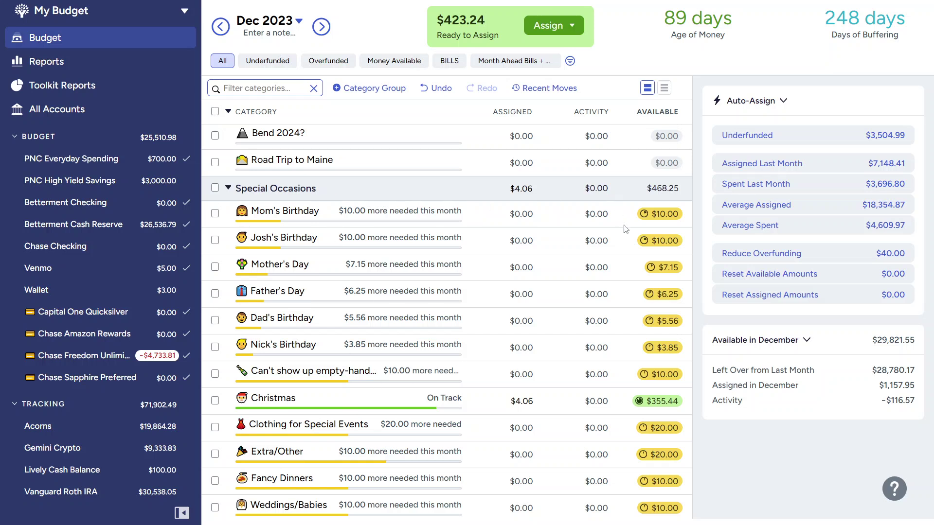
pyautogui.moveTo(662, 219)
pyautogui.click(325, 213)
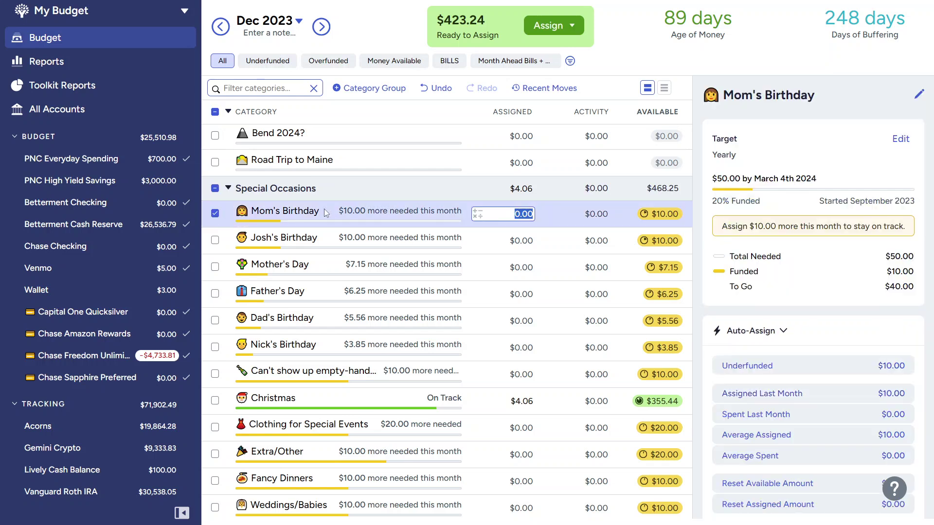
pyautogui.click(214, 213)
# Return to the Discretionary group and inspect the Giving category's details.
pyautogui.scroll(20, 333, 257)
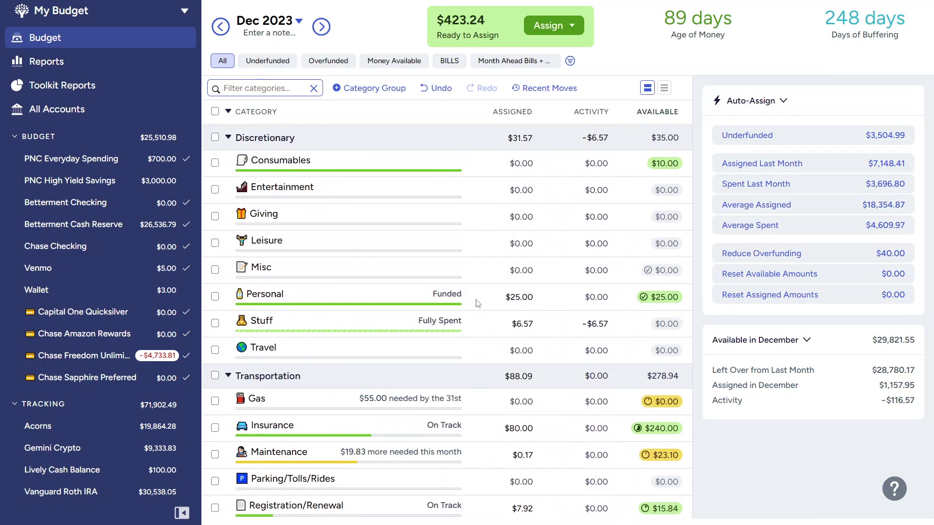
pyautogui.click(282, 229)
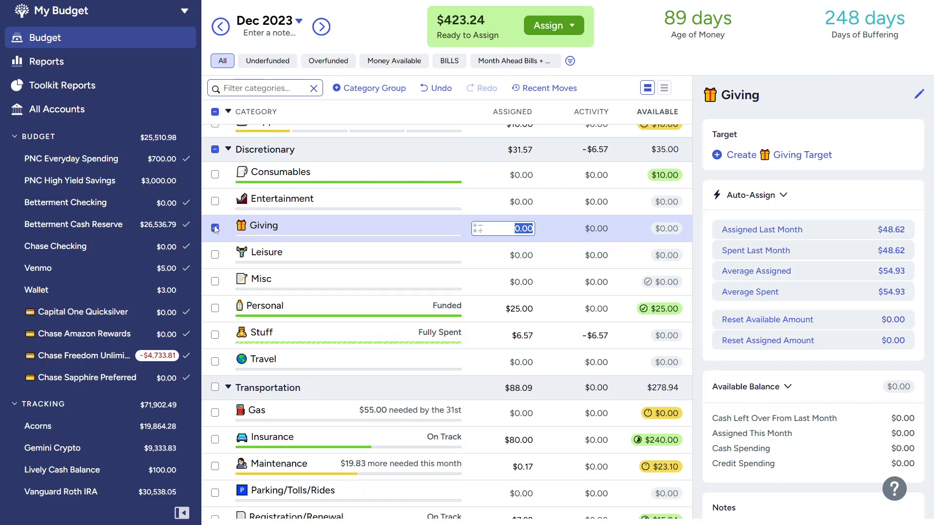
pyautogui.click(283, 230)
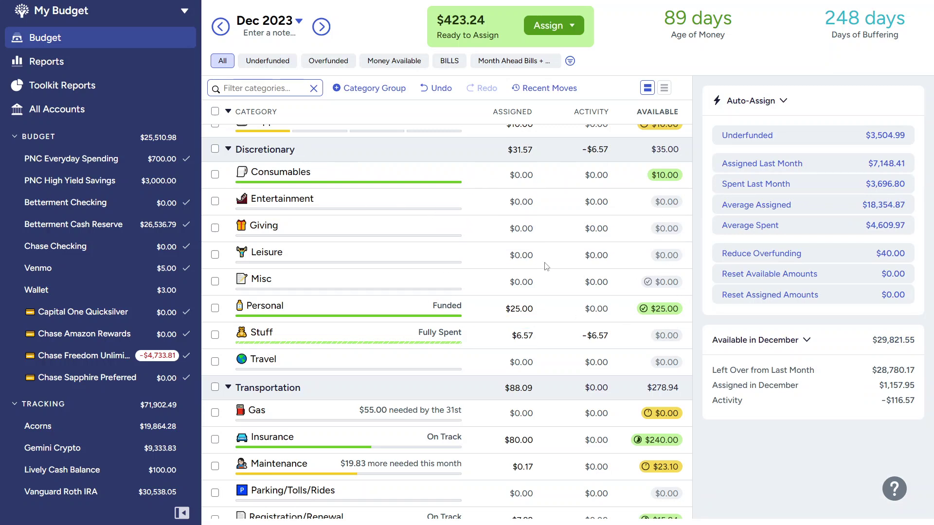
# Assign $55 to the Gas category in the Transportation group and deselect it.
pyautogui.scroll(1, 546, 266)
pyautogui.scroll(-6, 546, 266)
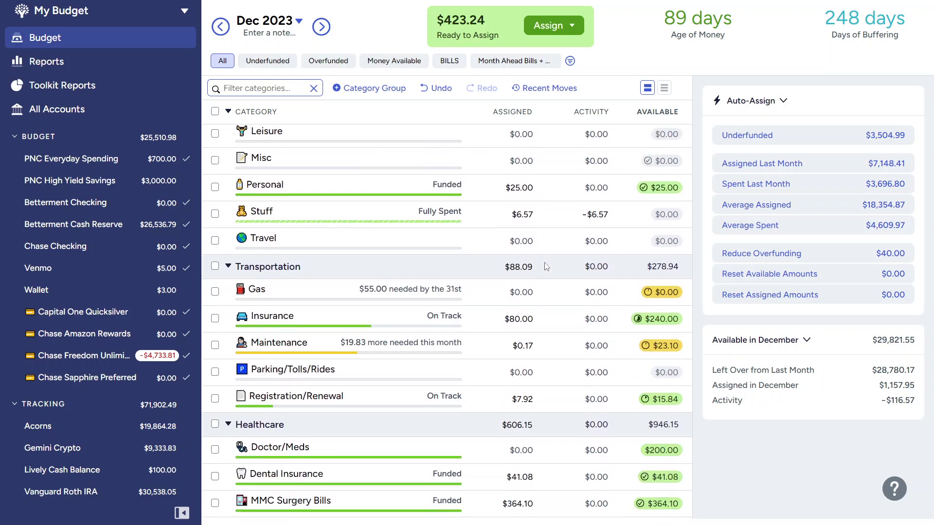
pyautogui.scroll(1, 546, 266)
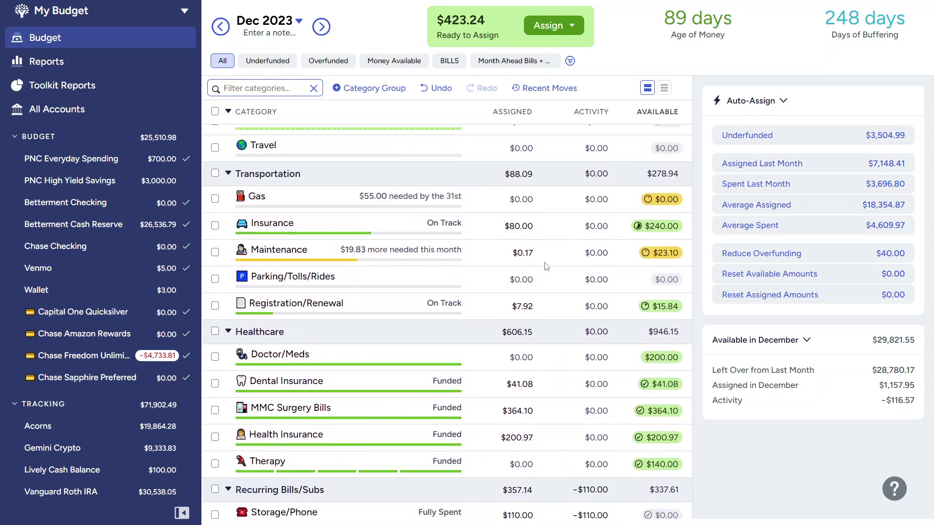
pyautogui.click(294, 198)
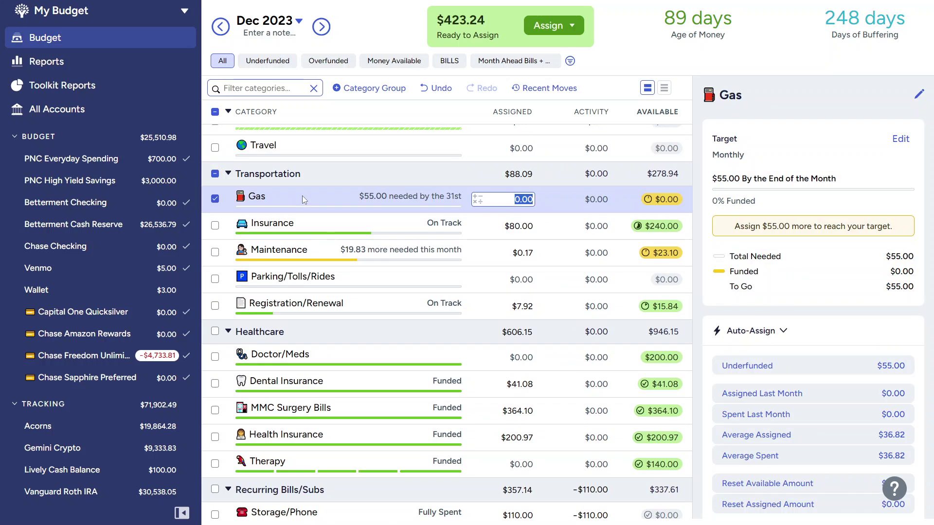
pyautogui.write('55')
pyautogui.press('Return')
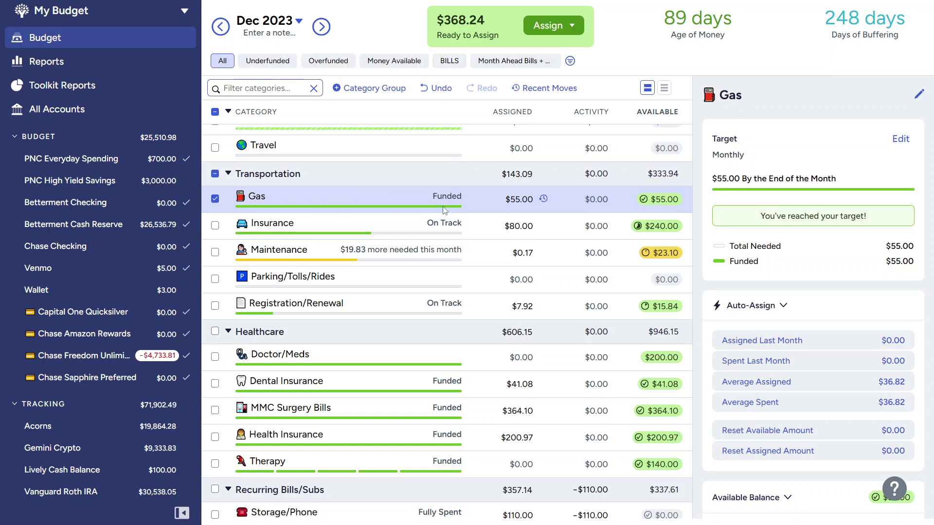
pyautogui.click(529, 198)
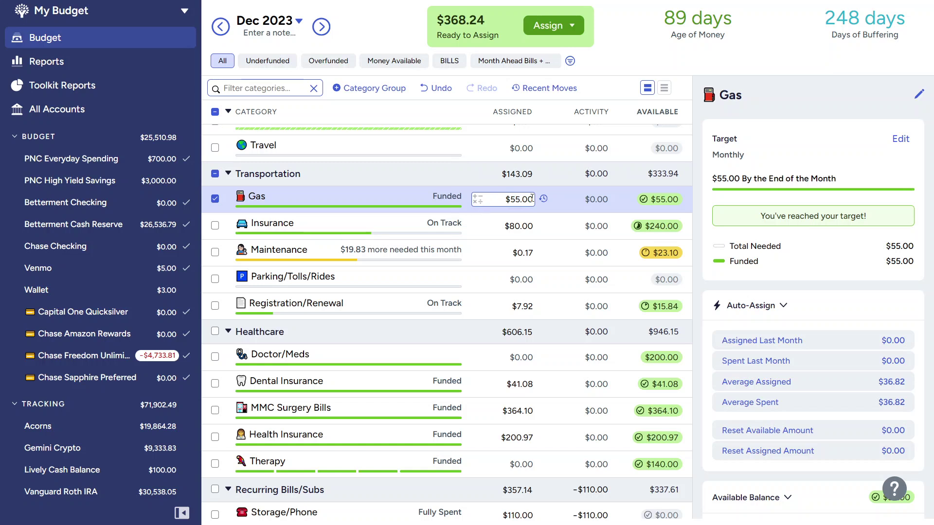
pyautogui.click(316, 200)
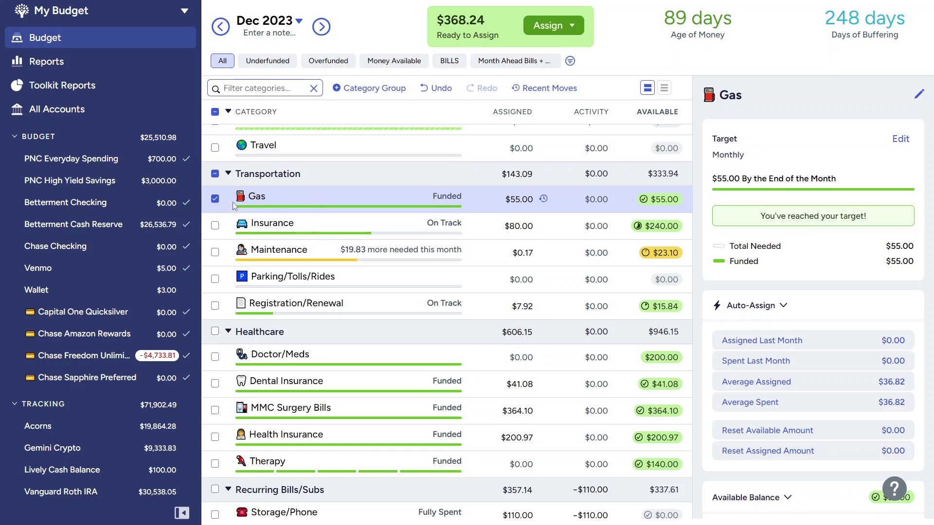
pyautogui.click(215, 199)
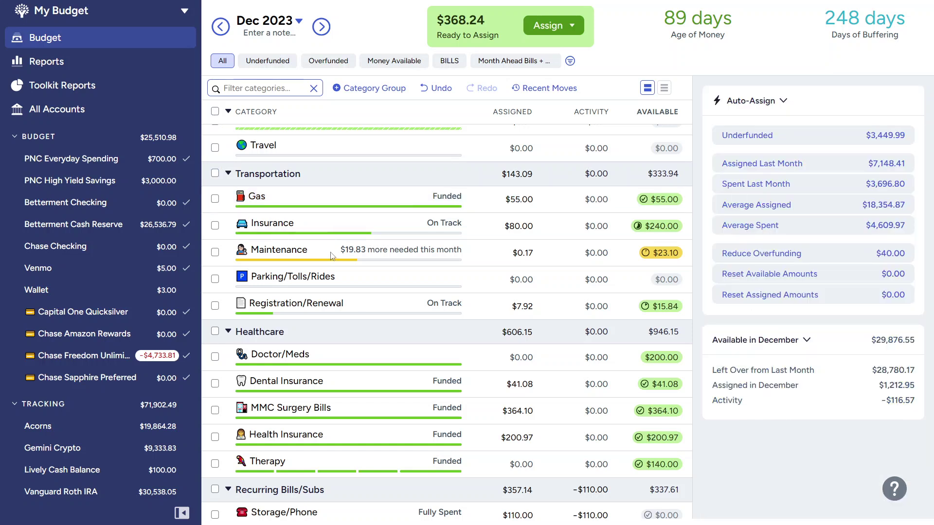
# Clear the Maintenance category's assignment and replace it with the calculated amount 40-22.93.
pyautogui.click(332, 256)
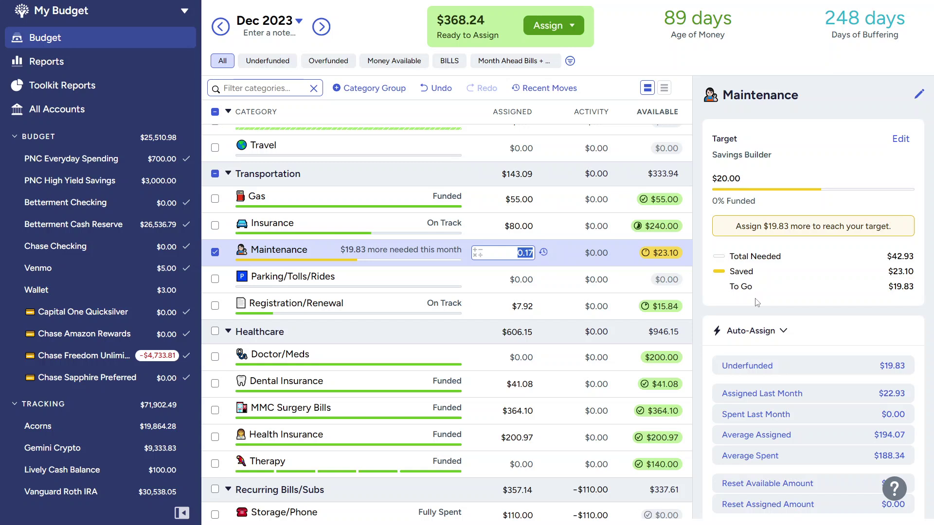
pyautogui.write('20')
pyautogui.press('BackSpace')
pyautogui.press('BackSpace')
pyautogui.press('Return')
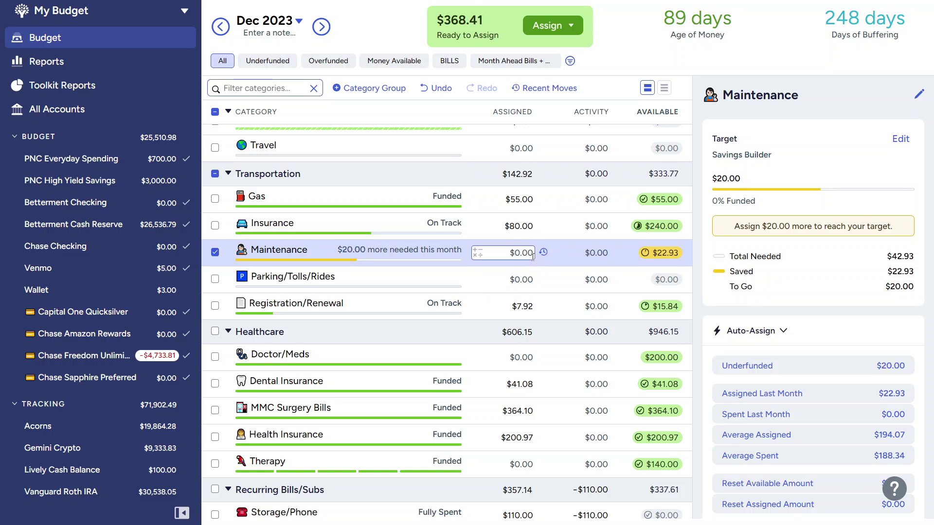
pyautogui.click(529, 253)
pyautogui.write('40-22.93')
pyautogui.press('Return')
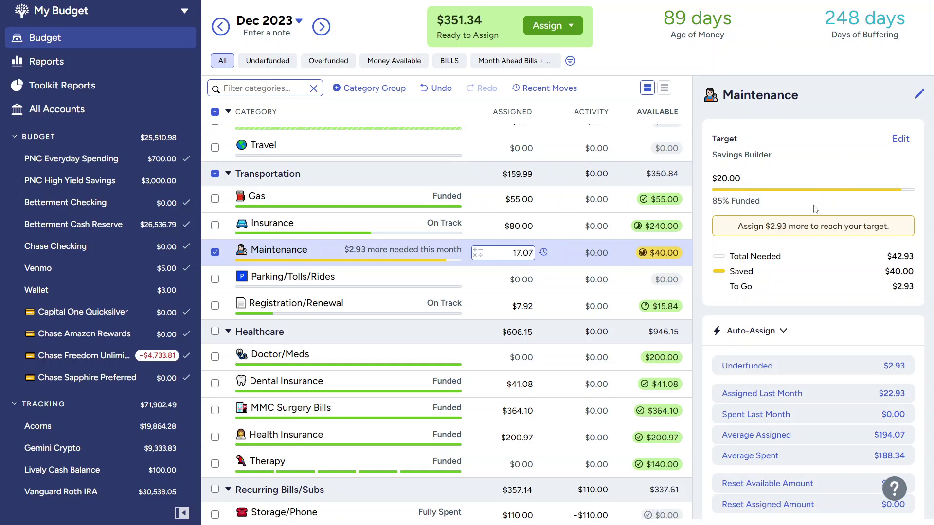
# Change the Maintenance target type to Needed For Spending, keeping $20.00 monthly by the last day of the month, and save it.
pyautogui.click(899, 146)
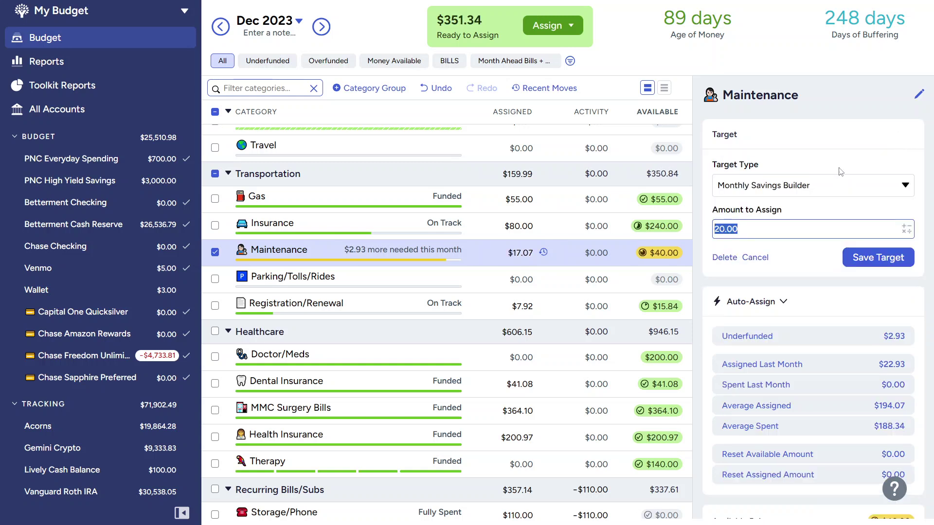
pyautogui.click(784, 187)
pyautogui.click(784, 235)
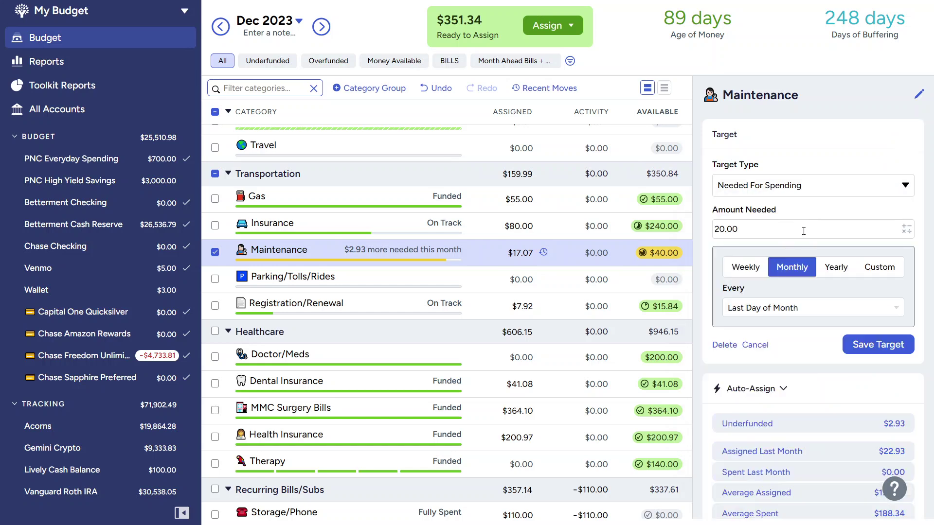
pyautogui.click(873, 355)
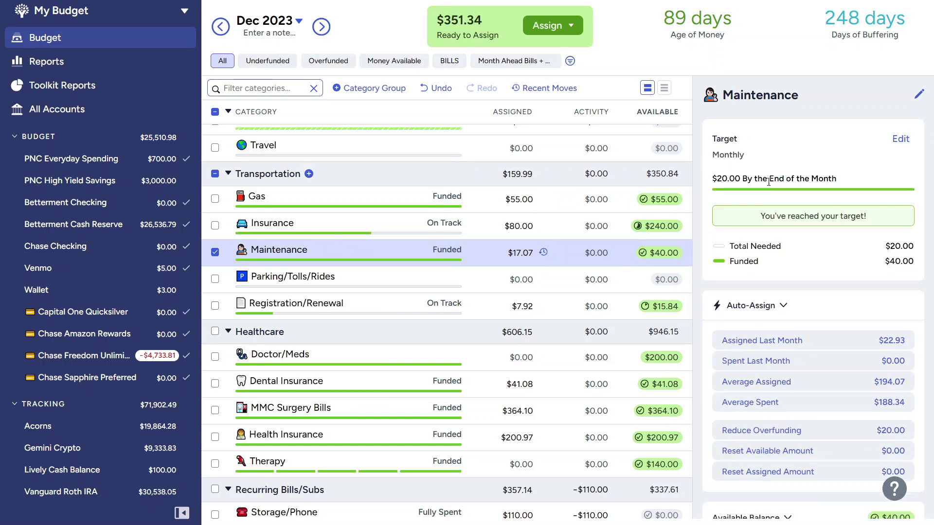
pyautogui.click(215, 253)
pyautogui.click(294, 252)
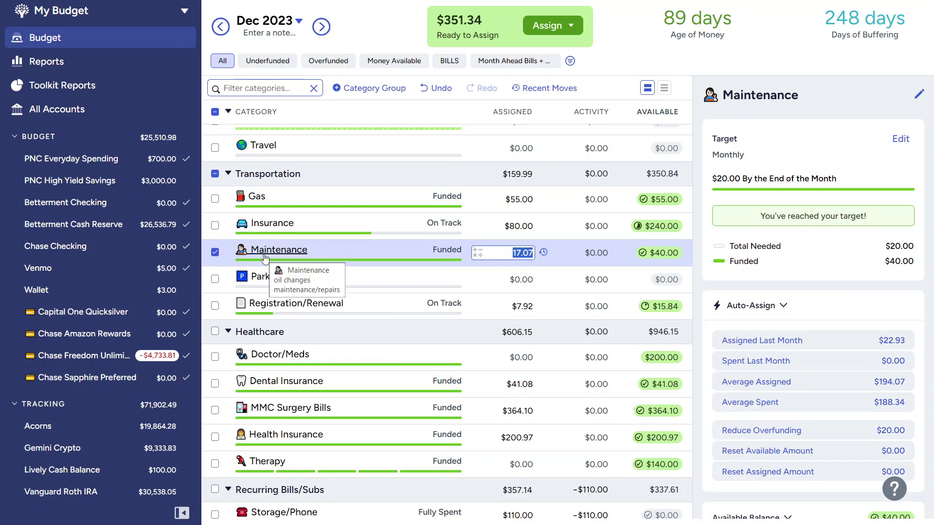
pyautogui.click(215, 252)
pyautogui.click(315, 251)
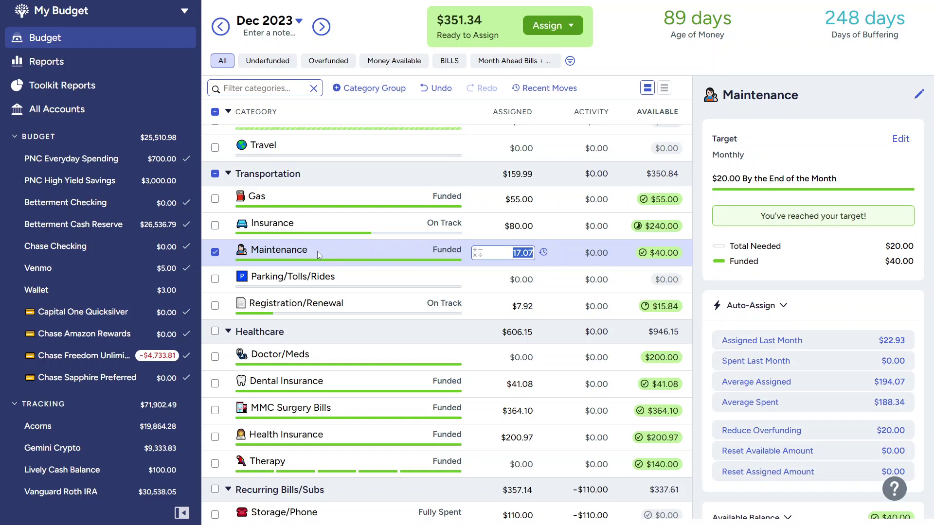
# Deselect the Maintenance category and assign $25 to the Therapy category in the Healthcare group.
pyautogui.moveTo(678, 257)
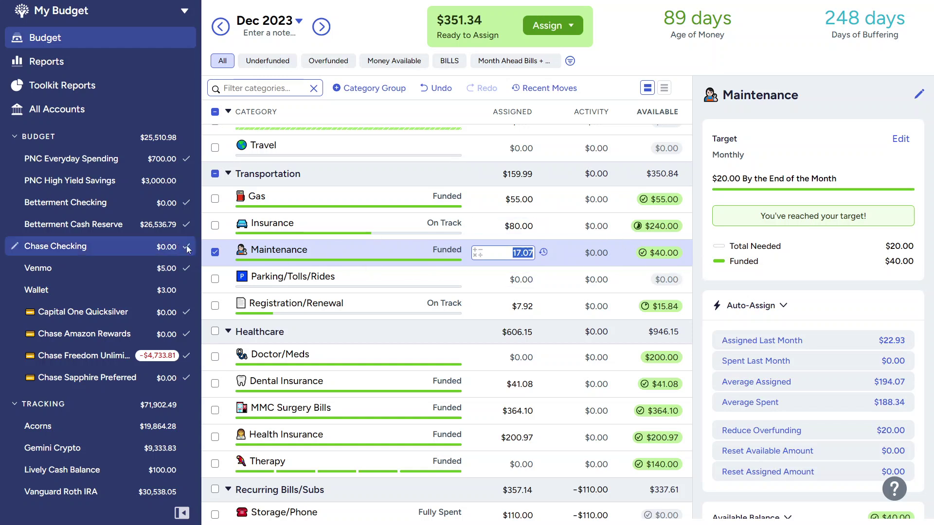
pyautogui.click(215, 253)
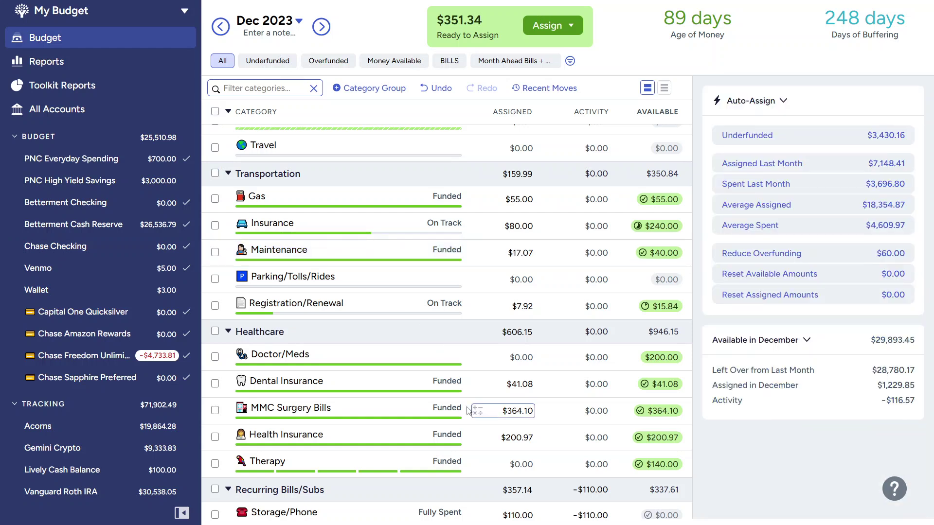
pyautogui.scroll(-2, 468, 411)
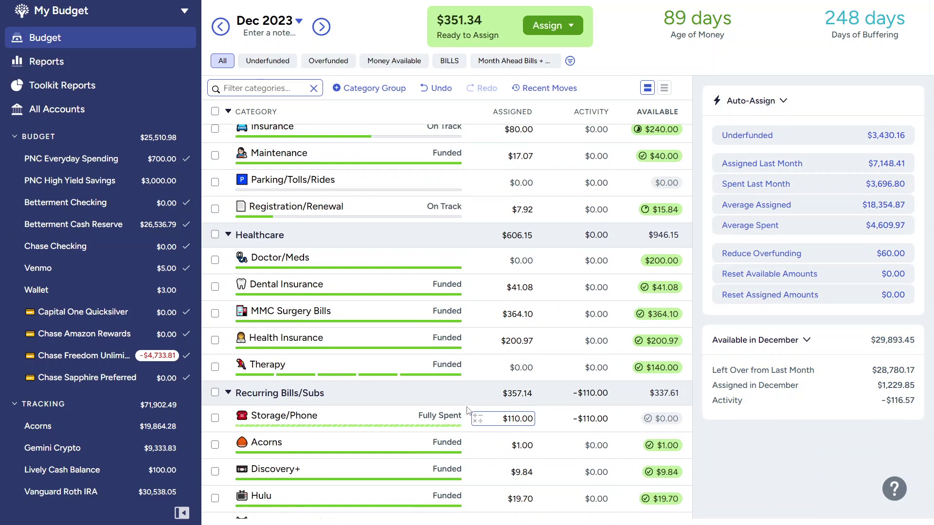
pyautogui.scroll(-3, 468, 411)
pyautogui.scroll(2, 468, 410)
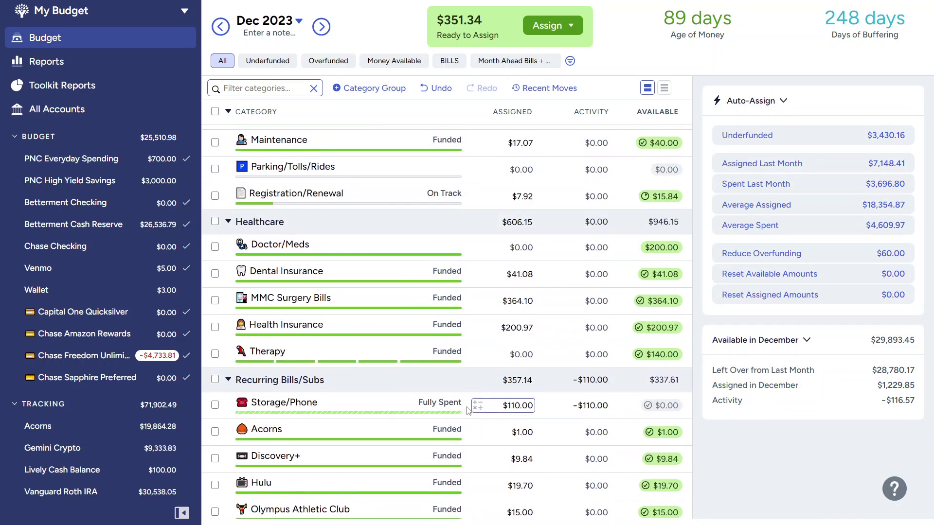
pyautogui.click(379, 355)
pyautogui.write('25')
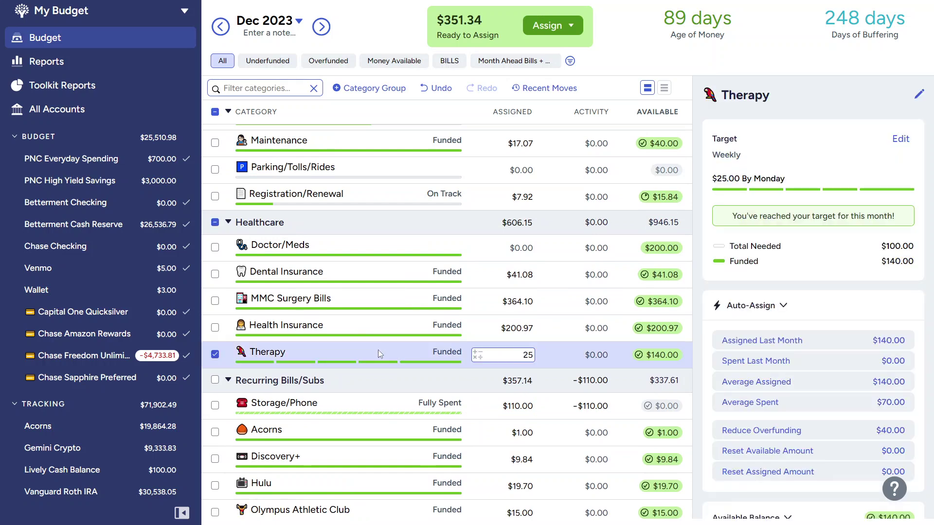
pyautogui.press('Return')
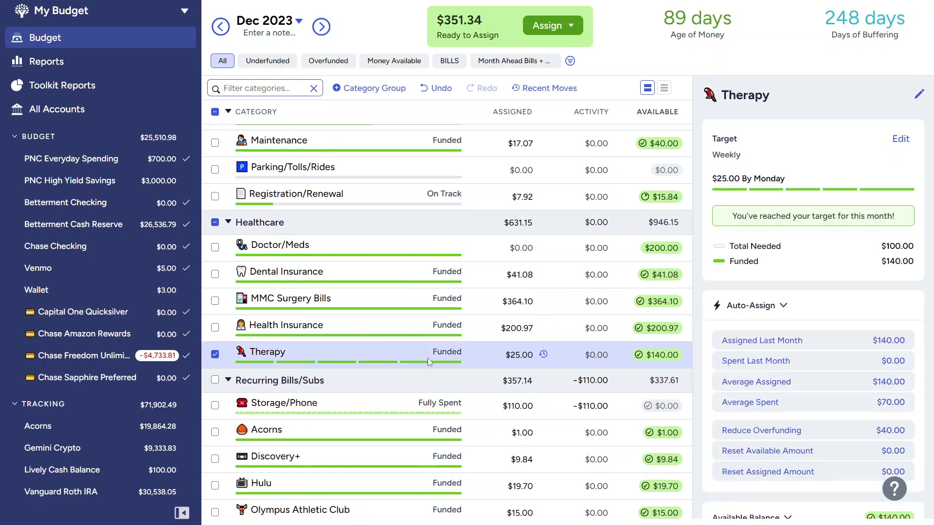
# Inspect the Therapy category's target and funding details, leaving it deselected.
pyautogui.click(522, 358)
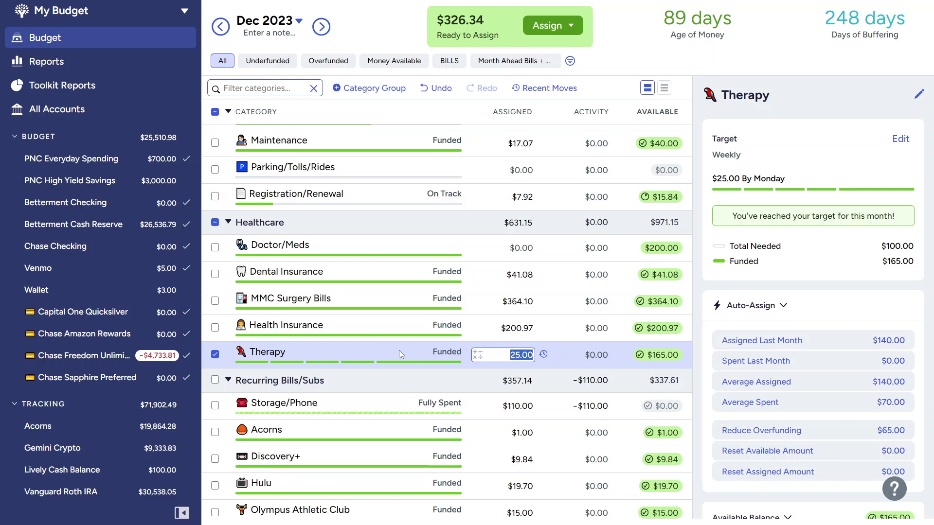
pyautogui.click(214, 355)
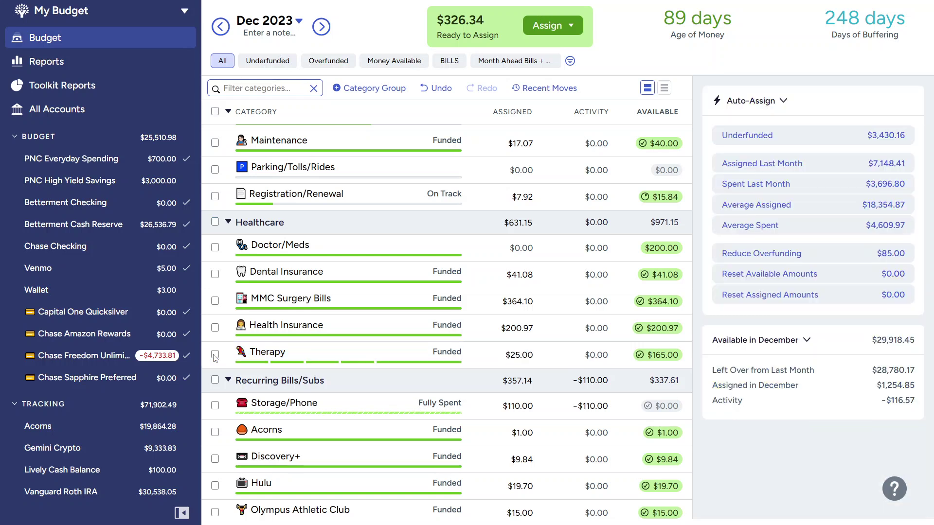
pyautogui.click(440, 353)
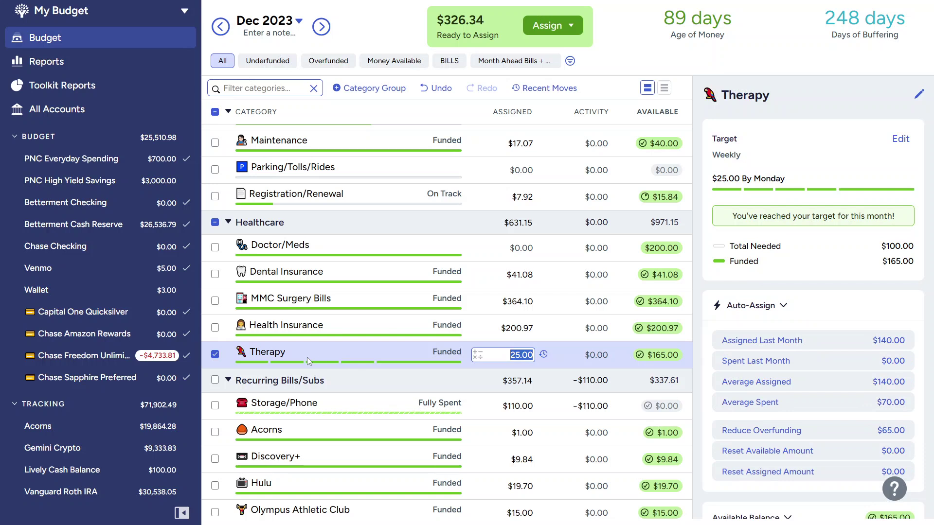
pyautogui.click(214, 355)
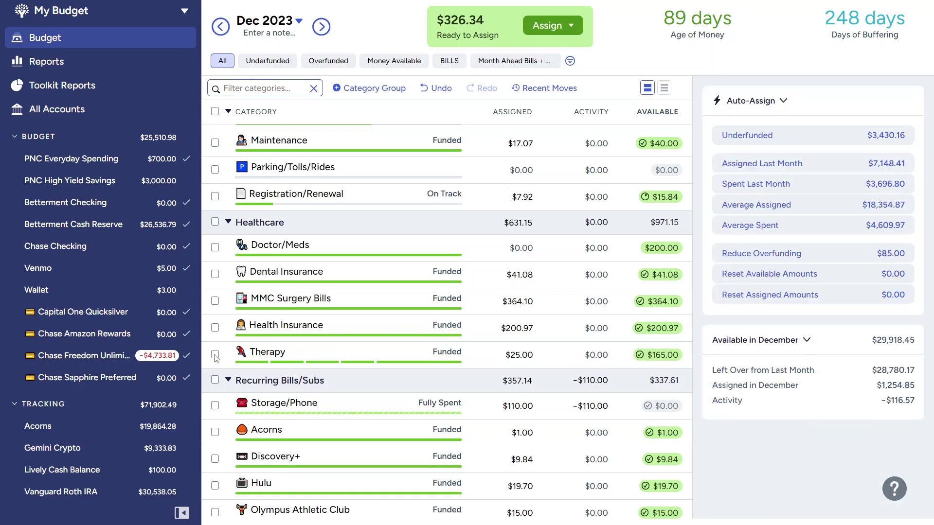
# Collapse the Recurring Bills/Subs category group.
pyautogui.scroll(-3, 456, 406)
pyautogui.scroll(-2, 456, 407)
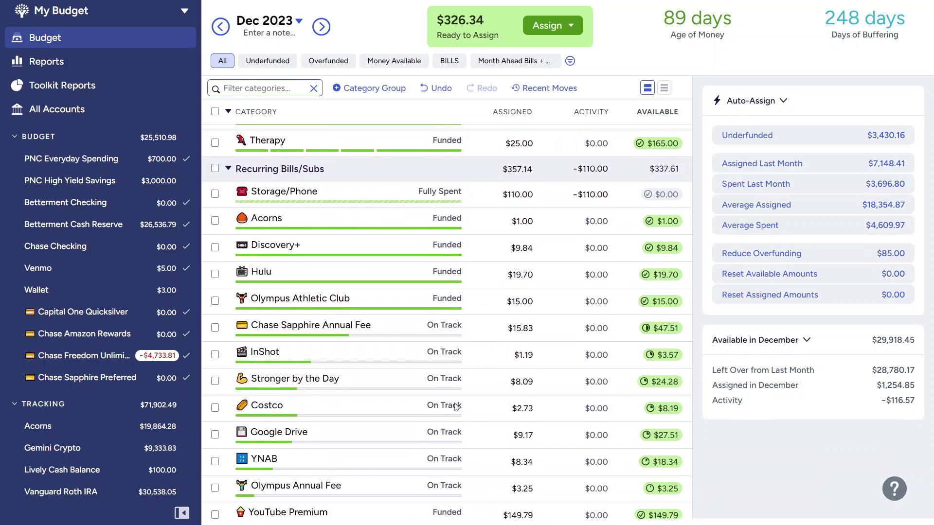
pyautogui.click(228, 159)
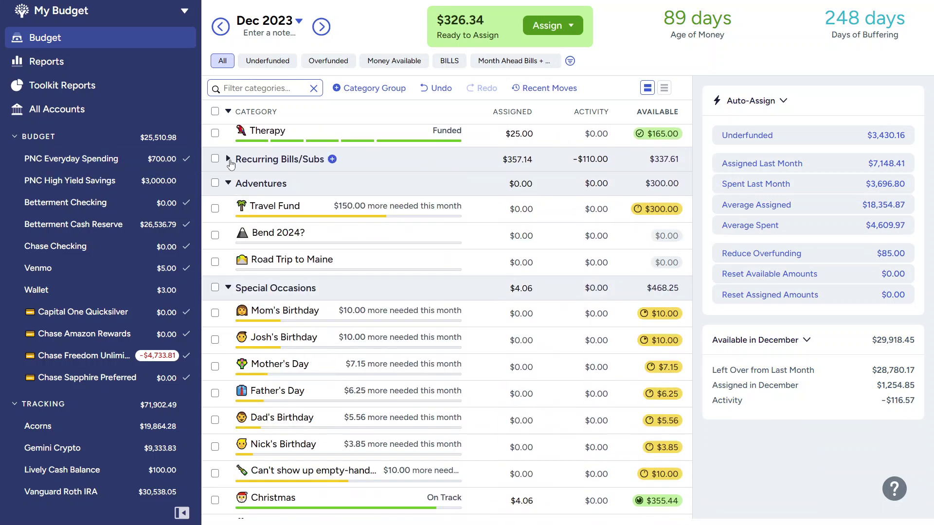
# Auto-assign the Underfunded amount to all categories in the Special Occasions group, deselecting and collapsing the group when done.
pyautogui.scroll(2, 443, 253)
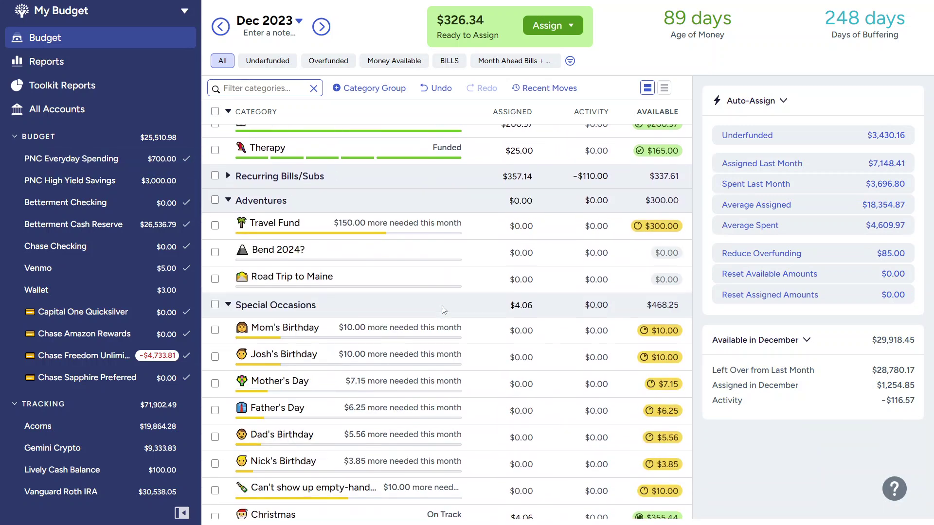
pyautogui.scroll(-3, 443, 310)
pyautogui.scroll(-1, 443, 310)
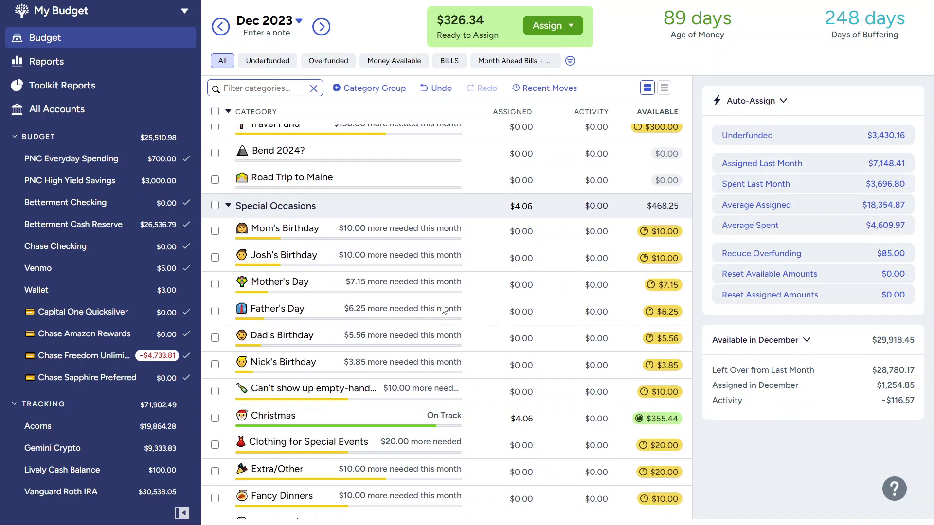
pyautogui.click(214, 205)
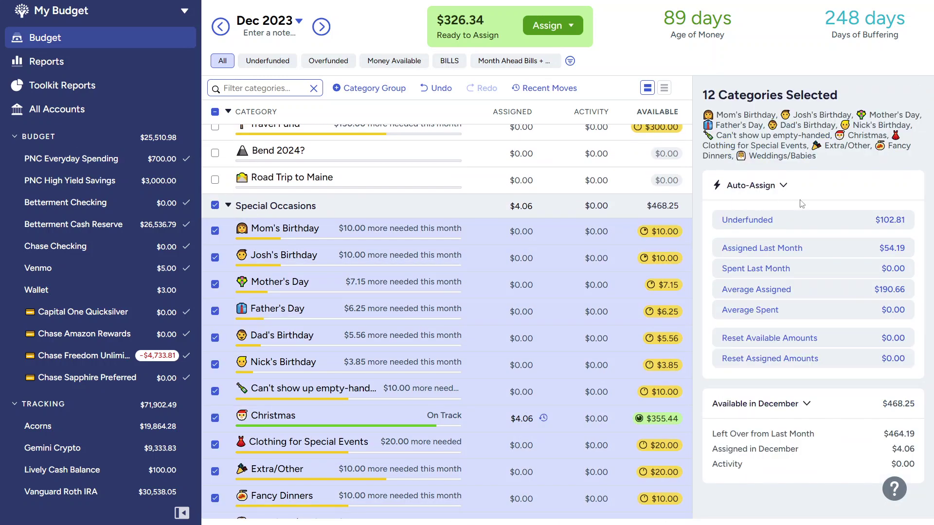
pyautogui.click(843, 226)
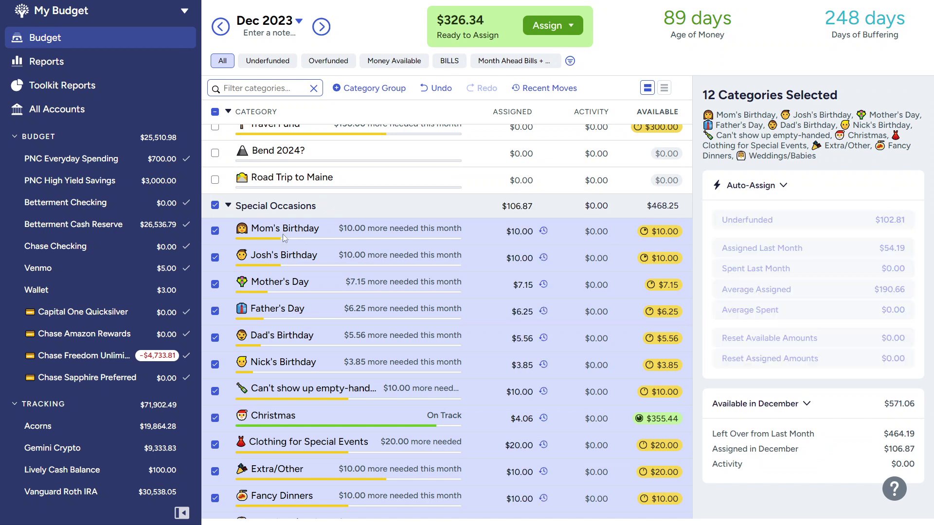
pyautogui.click(215, 206)
pyautogui.click(228, 206)
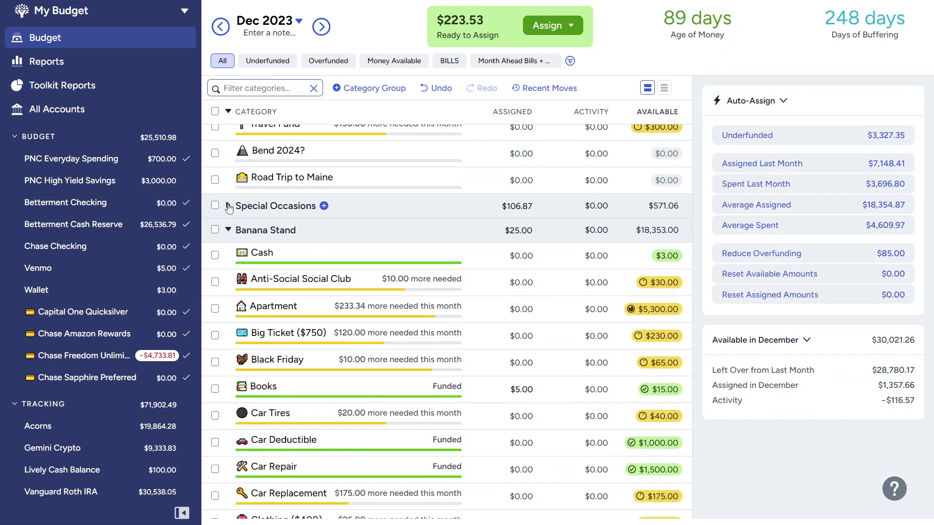
# Look through the Banana Stand group's categories and examine the Hookers and Blow category's savings target.
pyautogui.scroll(2, 475, 188)
pyautogui.scroll(-2, 475, 188)
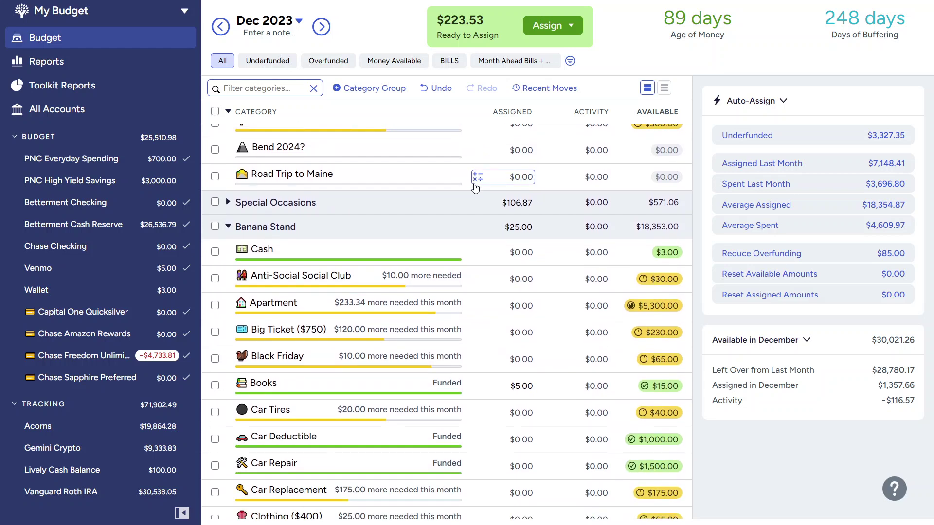
pyautogui.scroll(-2, 475, 188)
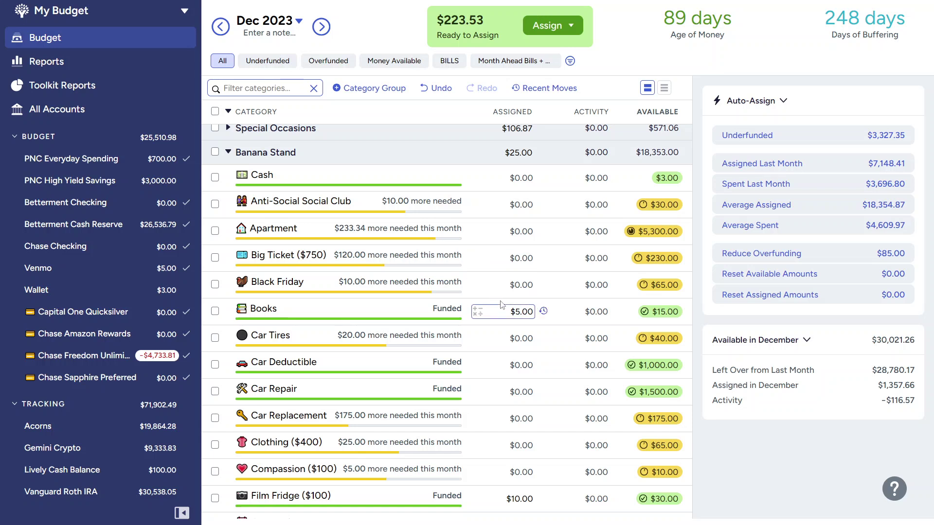
pyautogui.scroll(-5, 501, 305)
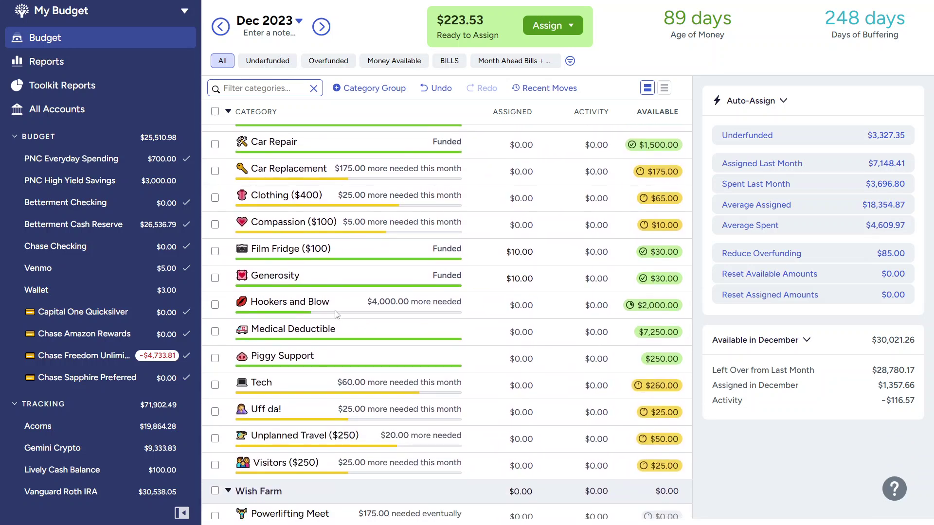
pyautogui.click(327, 307)
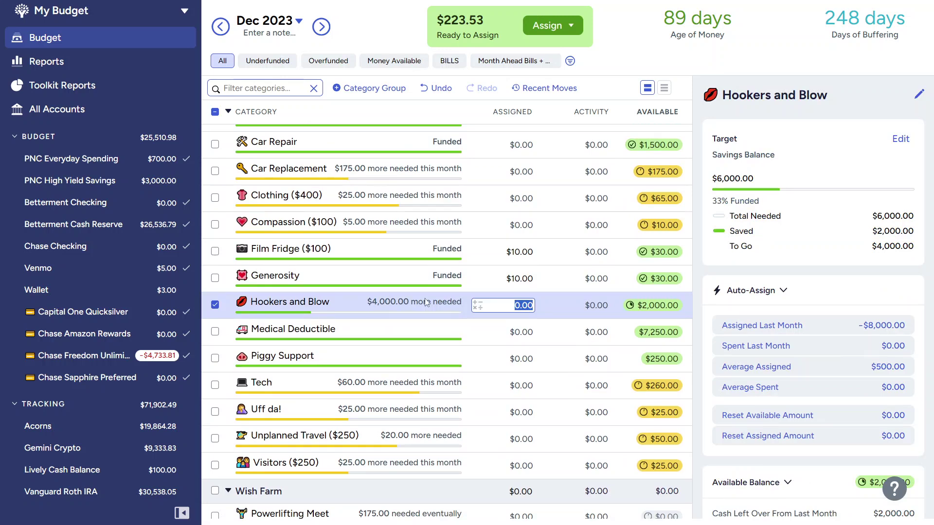
pyautogui.click(214, 306)
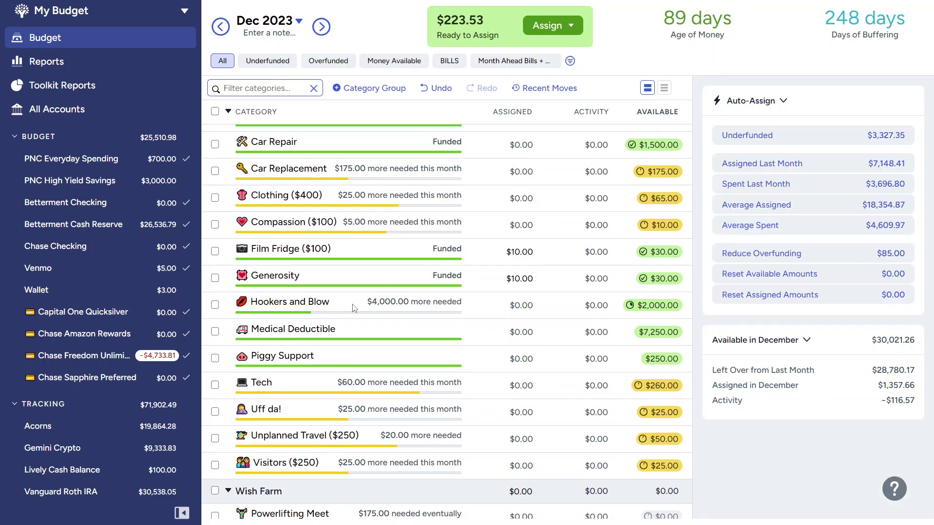
pyautogui.click(358, 307)
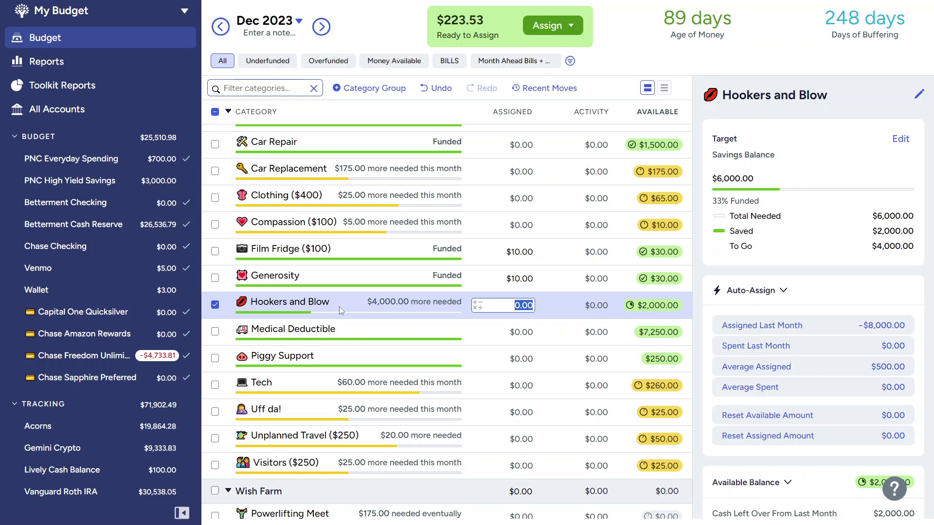
pyautogui.click(214, 305)
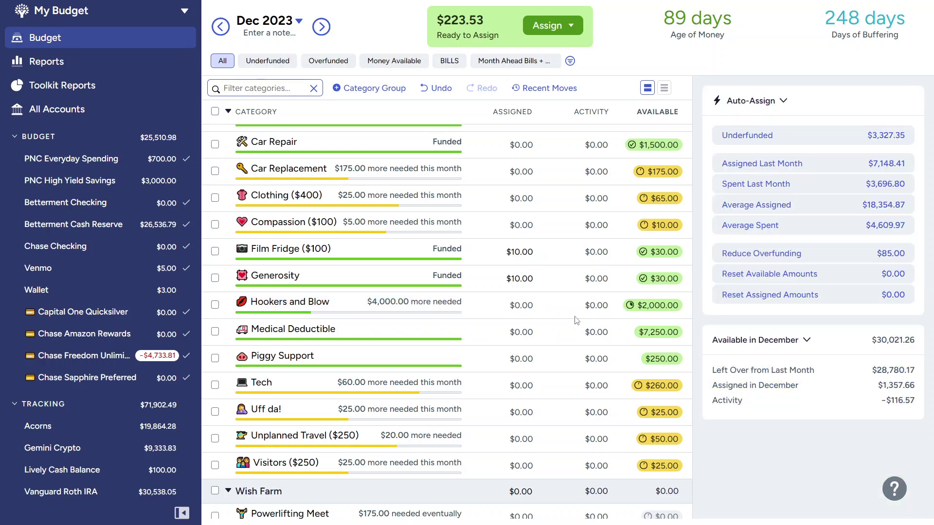
# Examine the details of the Medical Deductible and Car Repair categories in the Banana Stand group.
pyautogui.scroll(2, 576, 320)
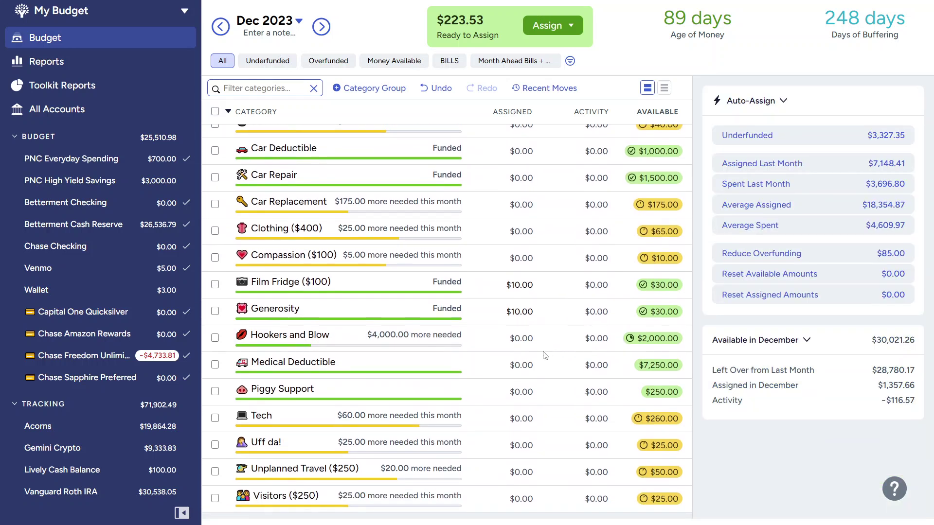
pyautogui.click(458, 365)
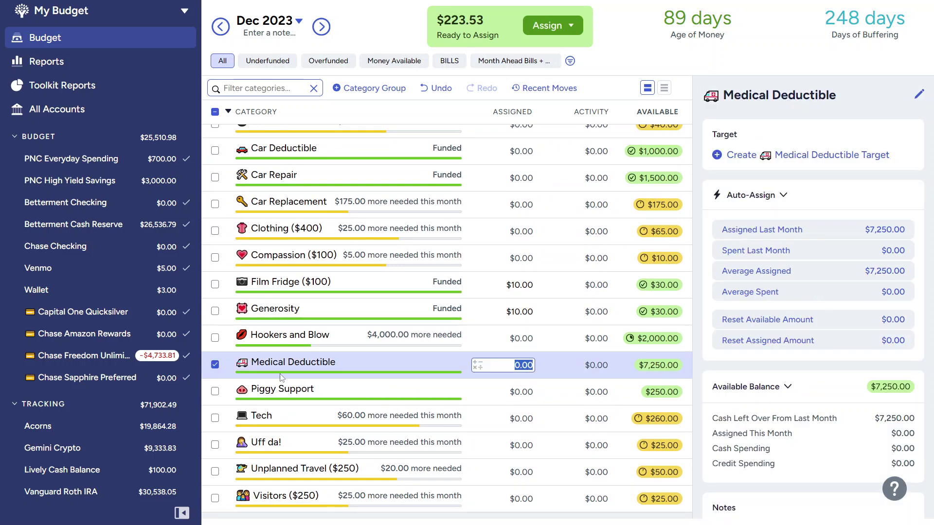
pyautogui.click(215, 365)
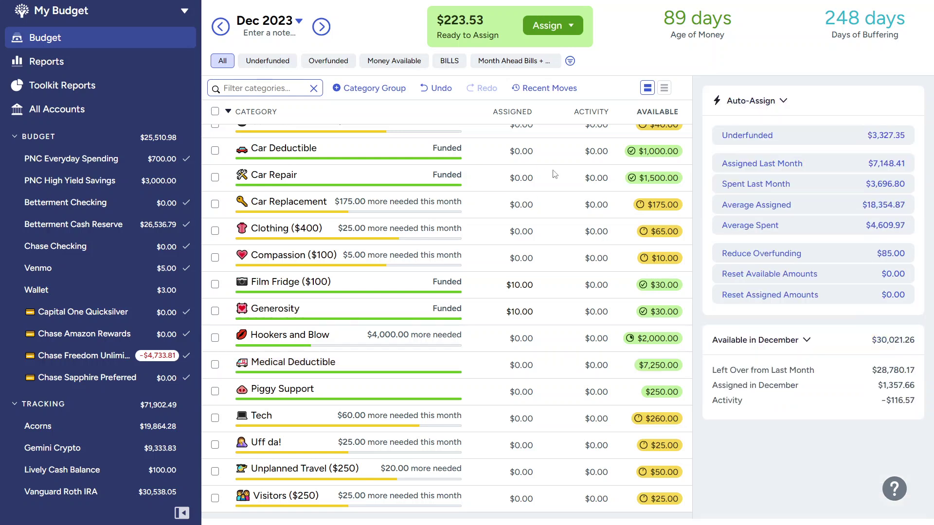
pyautogui.click(380, 176)
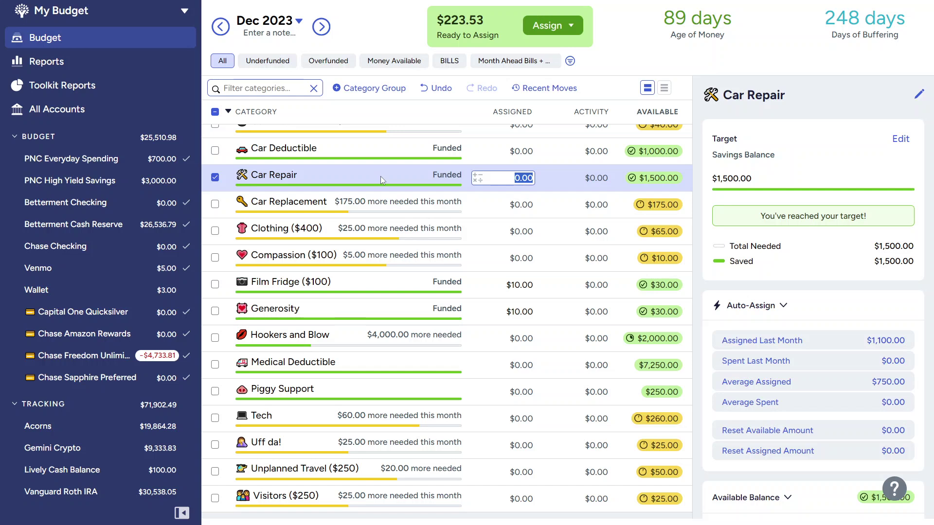
pyautogui.click(216, 178)
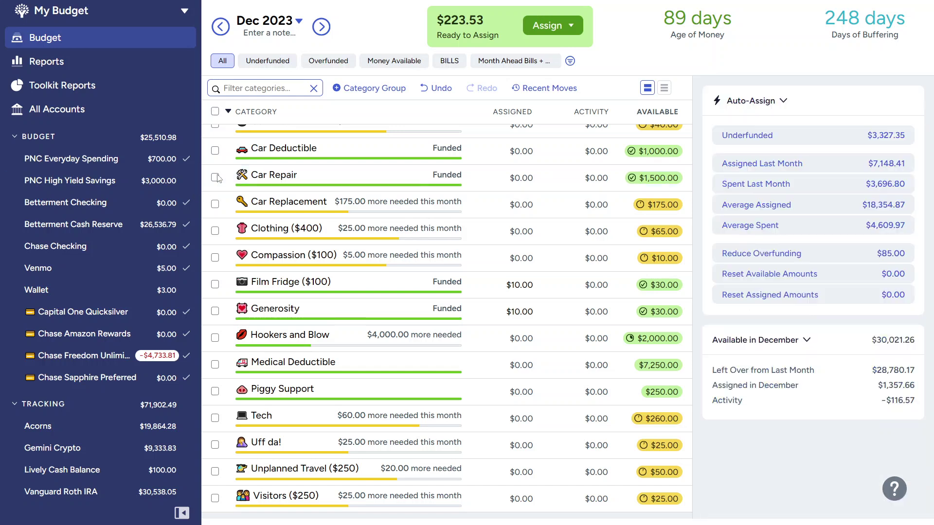
pyautogui.click(339, 370)
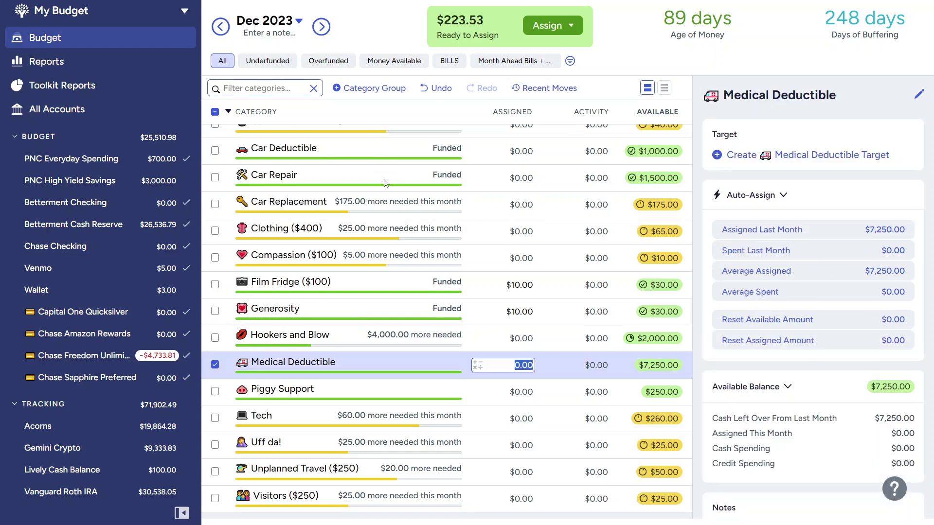
pyautogui.click(214, 366)
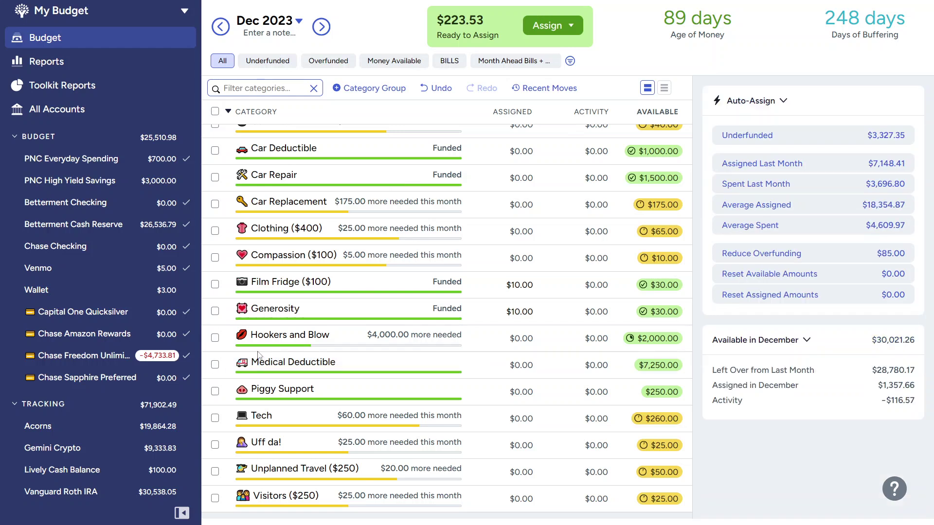
# Compare the Hookers and Blow category's target and balance with the Medical Deductible category's, ending on Hookers and Blow.
pyautogui.click(352, 337)
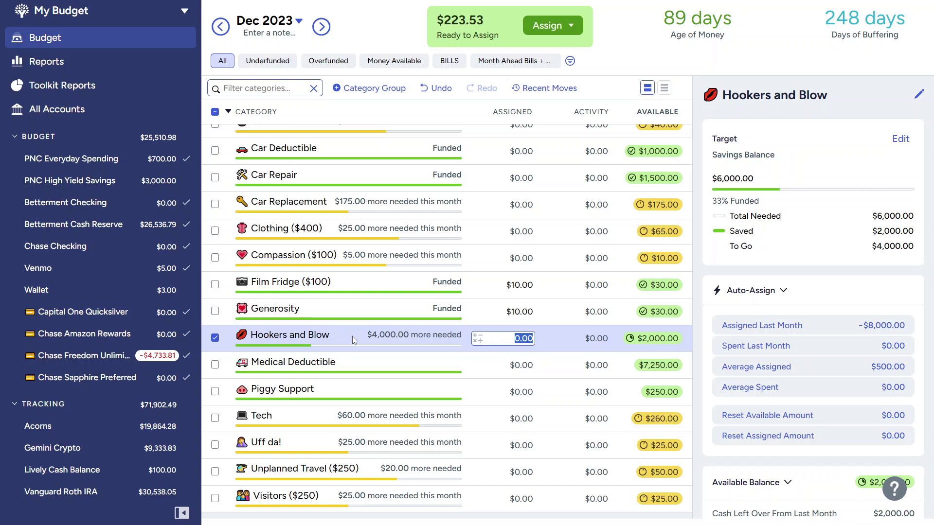
pyautogui.click(354, 367)
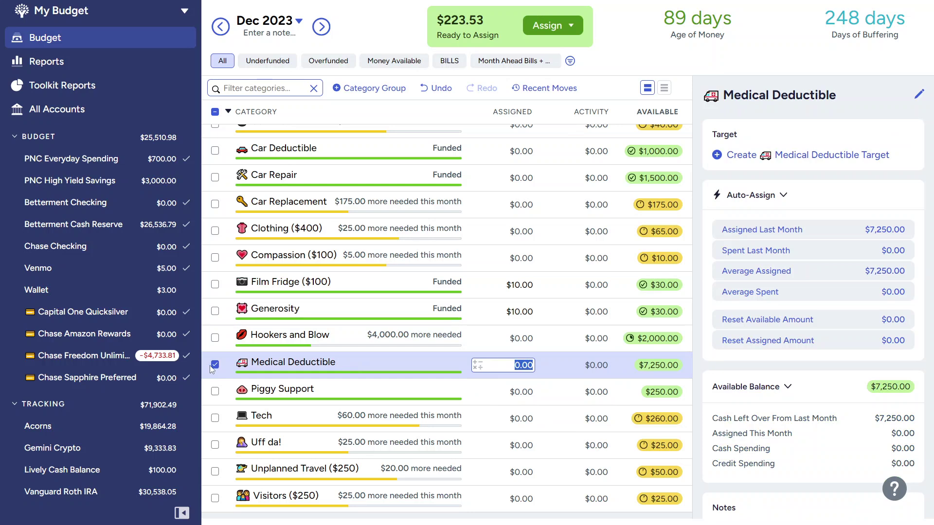
pyautogui.click(229, 365)
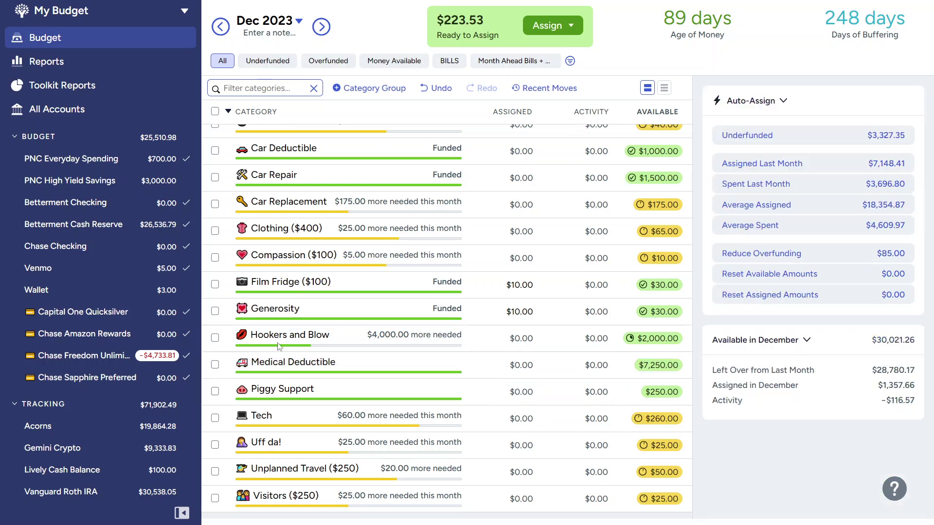
pyautogui.click(341, 335)
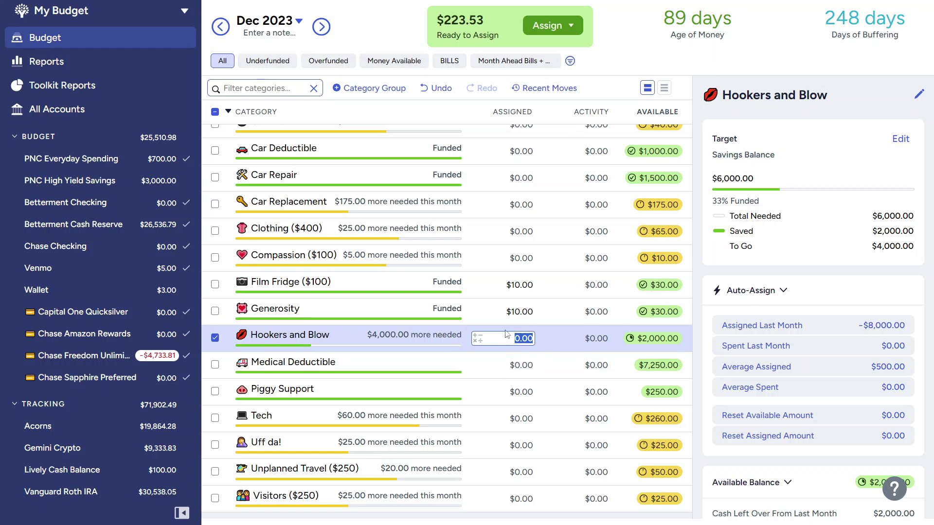
# Recheck the Hookers and Blow category in the Banana Stand group and leave it deselected.
pyautogui.click(214, 339)
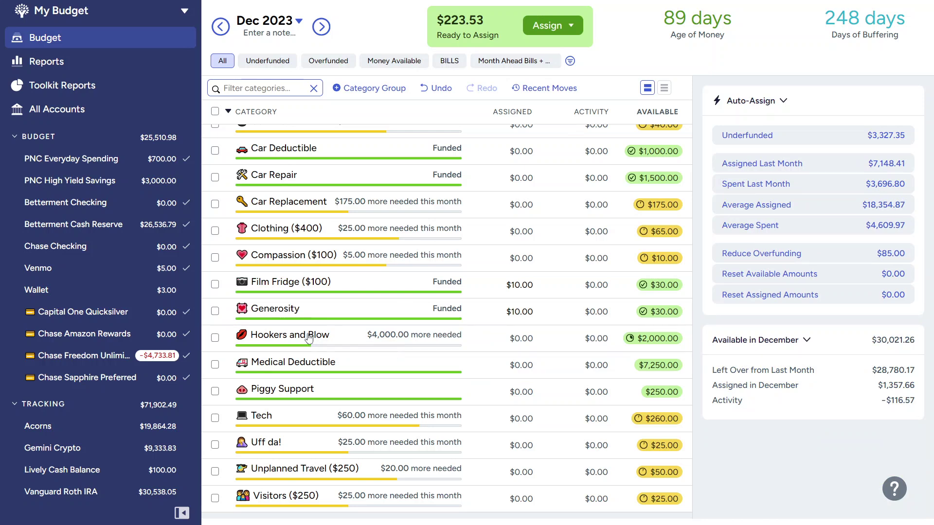
pyautogui.click(237, 339)
pyautogui.click(215, 338)
pyautogui.click(217, 342)
pyautogui.click(217, 342)
# Auto-assign the Underfunded amount of $120.00 to the Big Ticket ($750) category and deselect it when done.
pyautogui.scroll(2, 452, 405)
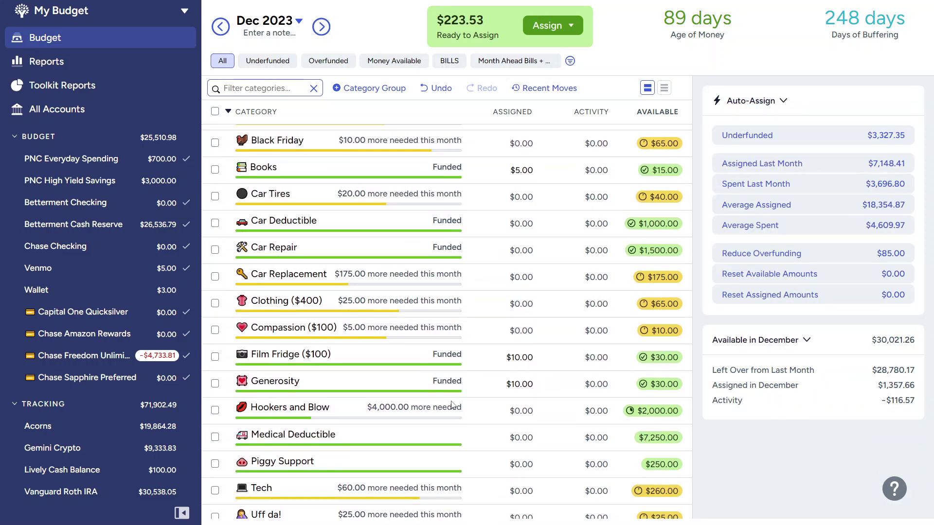
pyautogui.scroll(3, 451, 405)
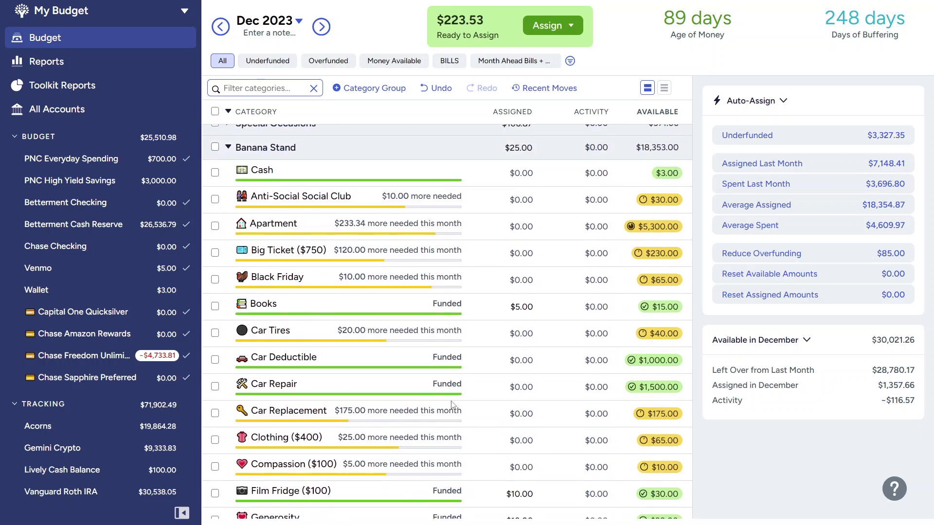
pyautogui.click(308, 252)
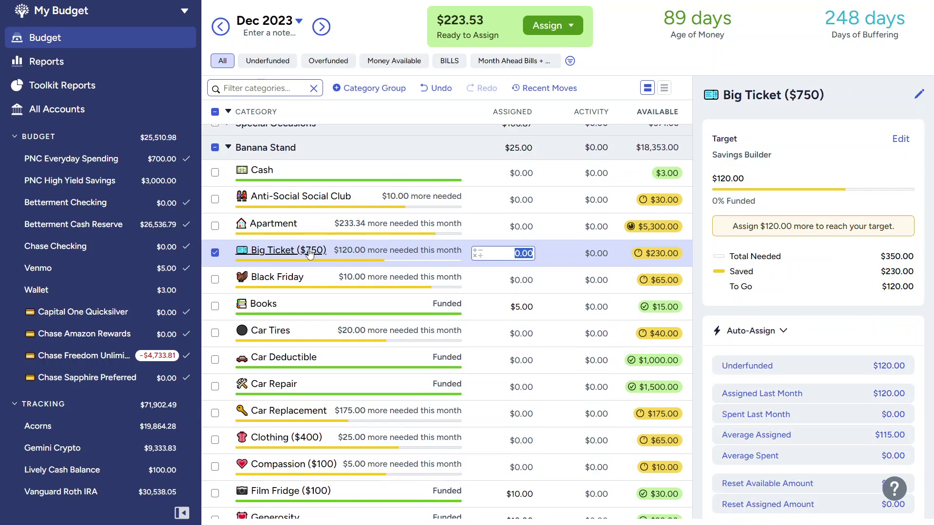
pyautogui.click(812, 365)
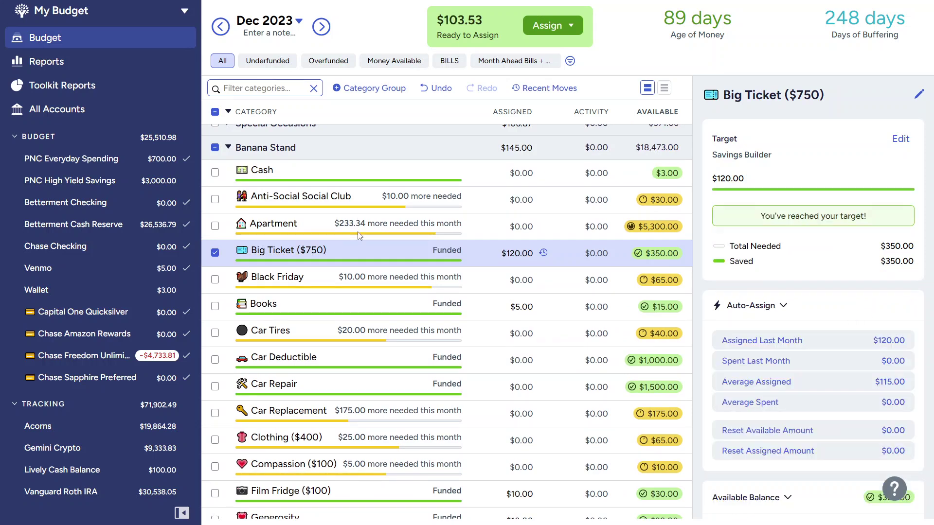
pyautogui.click(215, 253)
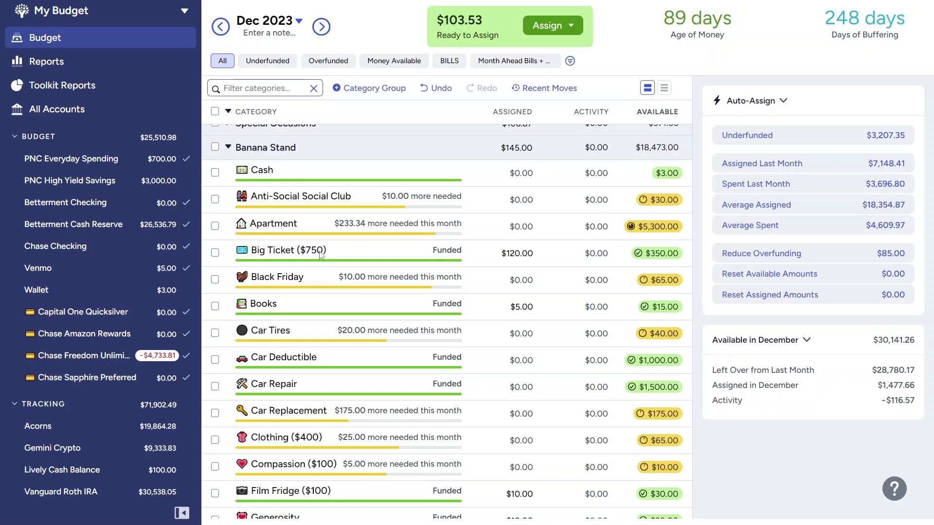
# Examine the Big Ticket ($750) category's Savings Builder target and its assigned amount.
pyautogui.click(350, 252)
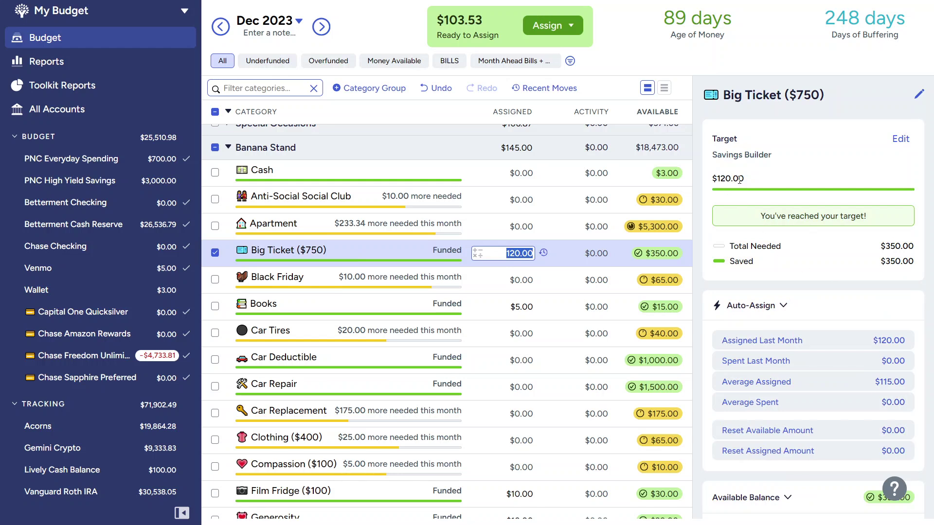
pyautogui.moveTo(747, 179); pyautogui.dragTo(712, 179)
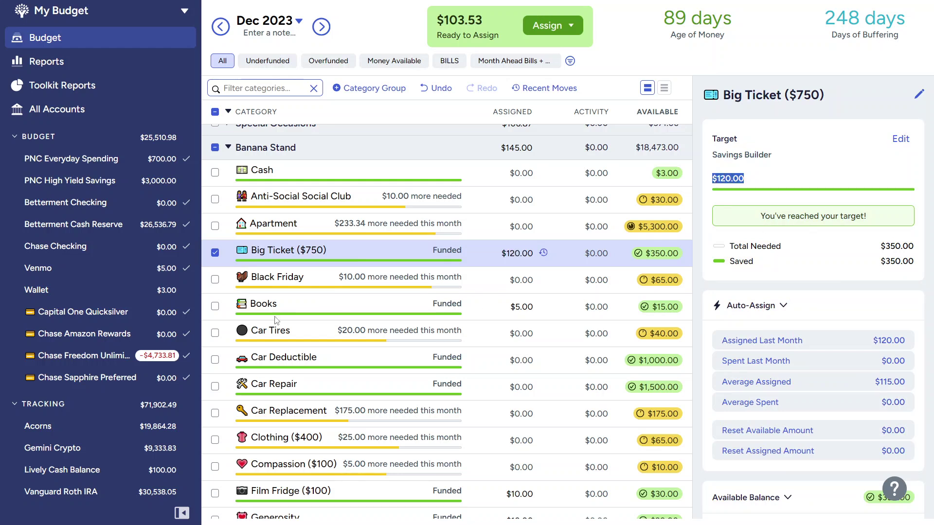
pyautogui.click(505, 251)
pyautogui.press('Return')
pyautogui.click(365, 250)
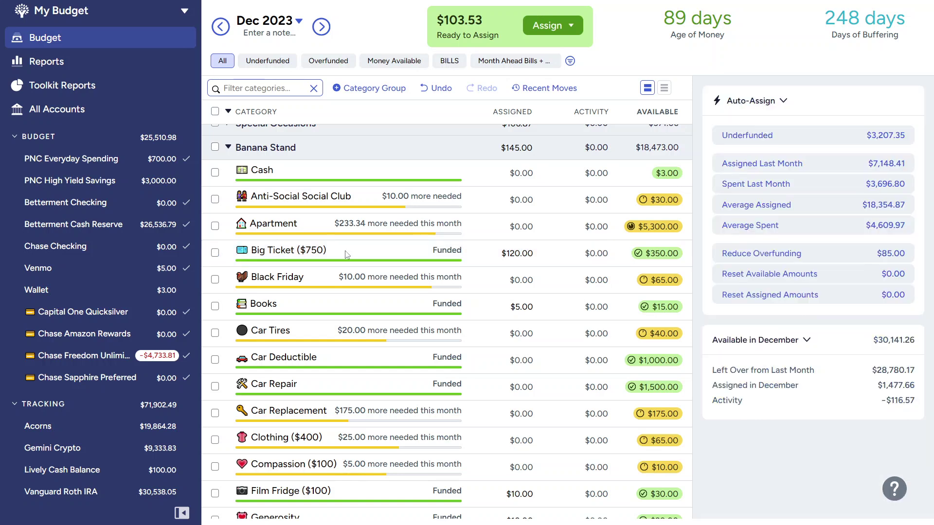
pyautogui.click(215, 252)
pyautogui.click(215, 252)
pyautogui.click(521, 256)
pyautogui.press('Escape')
# Auto-assign the combined Underfunded amount of $100.00 to Car Tires, Tech and Unplanned Travel ($250), clearing the selection when done.
pyautogui.click(216, 334)
pyautogui.scroll(-3, 218, 336)
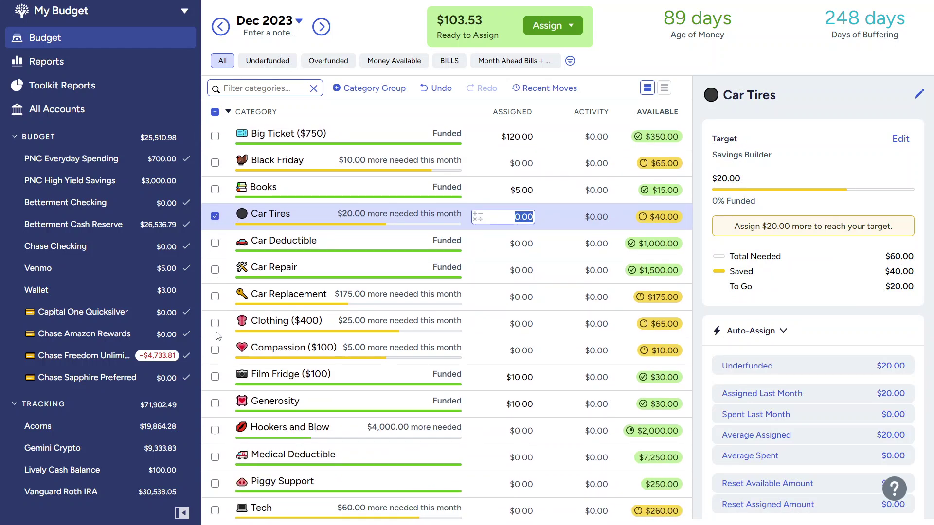
pyautogui.scroll(-3, 219, 336)
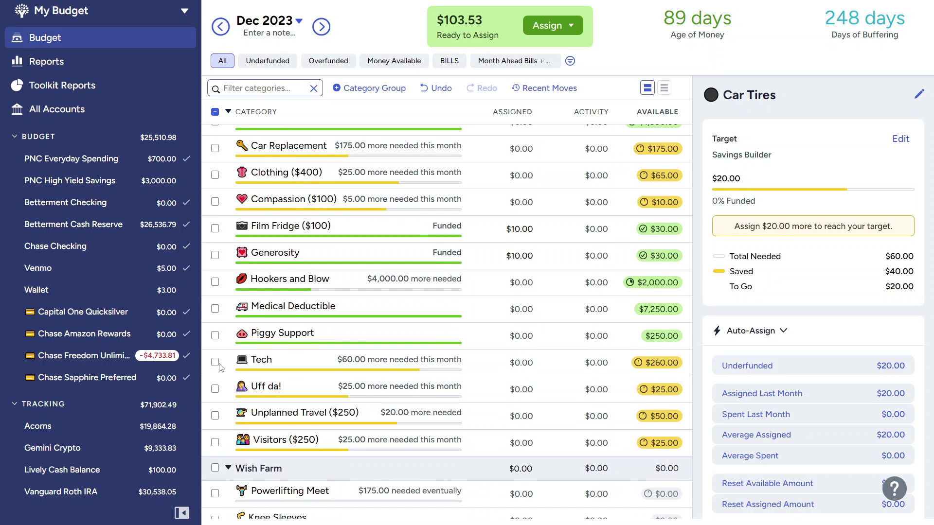
pyautogui.click(216, 362)
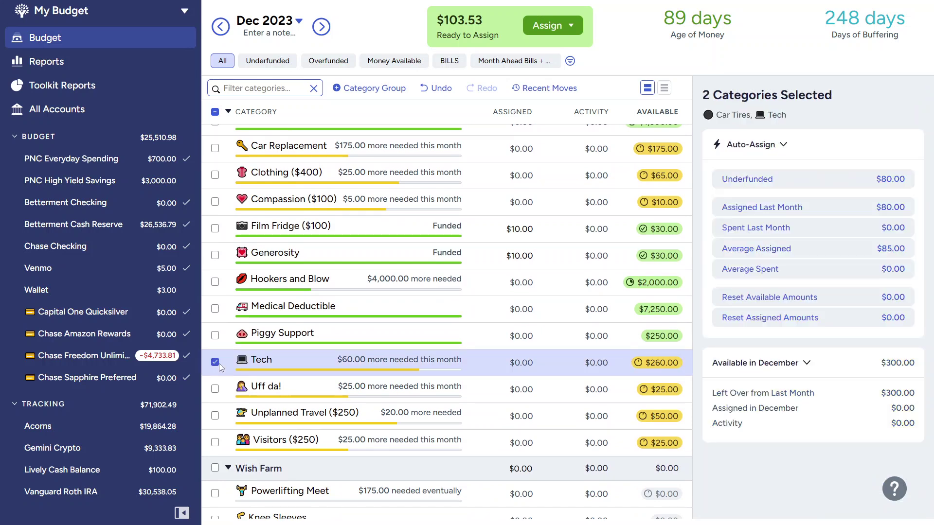
pyautogui.click(215, 415)
pyautogui.click(829, 183)
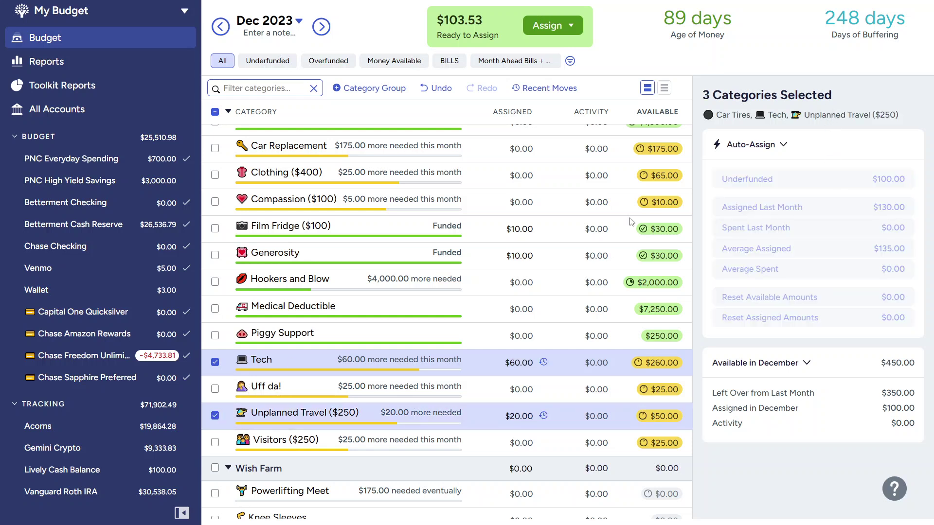
pyautogui.click(218, 365)
pyautogui.click(219, 417)
# Examine the targets of the Uff da! and Hookers and Blow categories, clearing the selection when done.
pyautogui.click(295, 388)
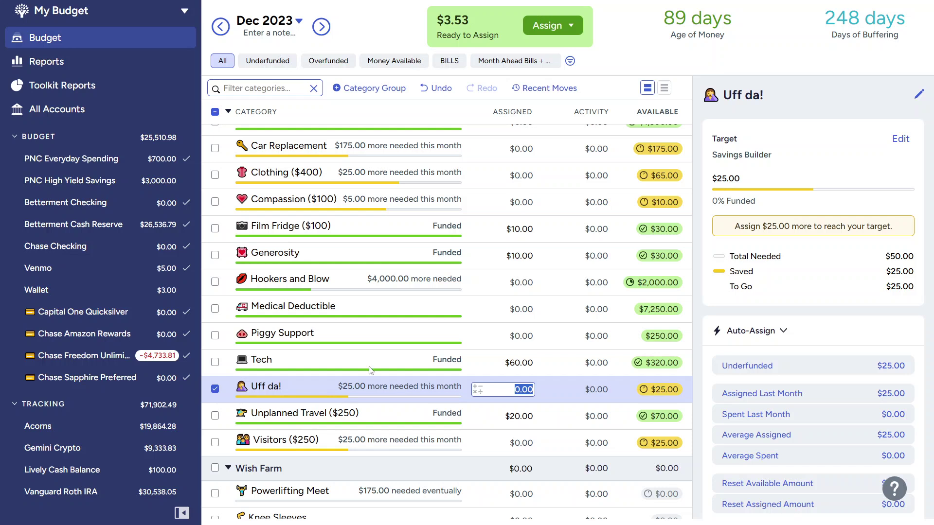
pyautogui.click(343, 276)
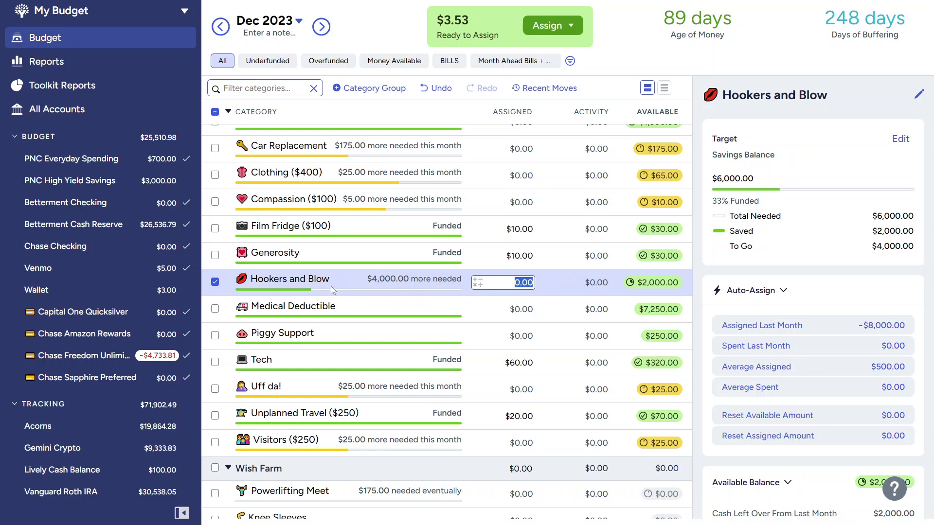
pyautogui.click(214, 282)
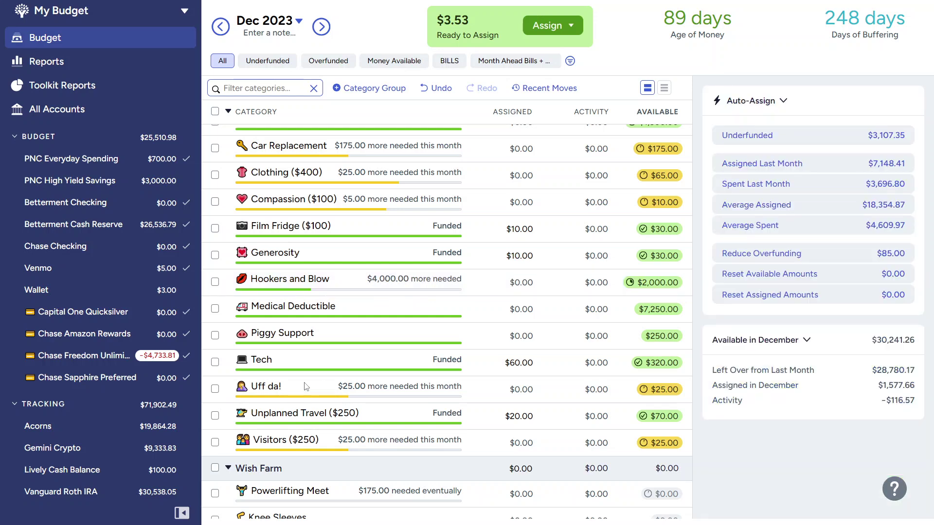
# Add the remaining $3.53 to the assigned amount of Next Month ($300/wk) in the Holding group and deselect the category.
pyautogui.scroll(15, 499, 368)
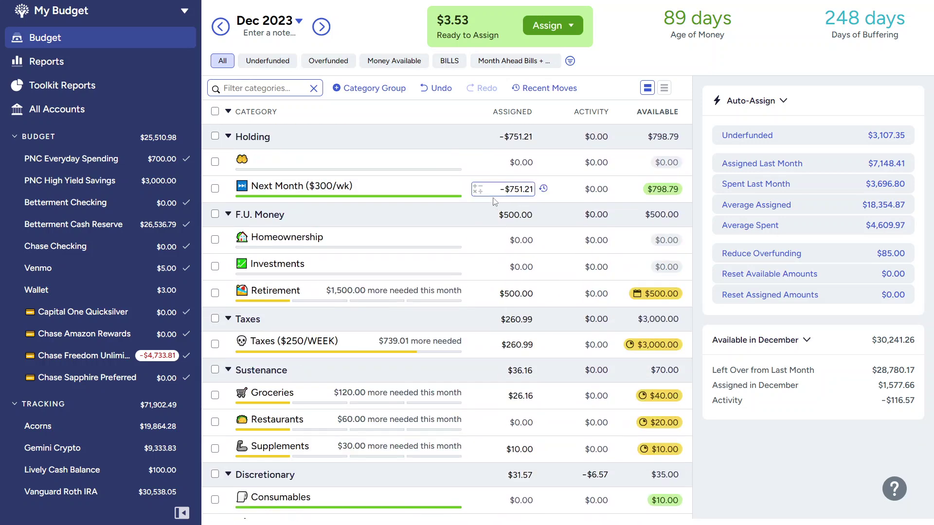
pyautogui.click(510, 195)
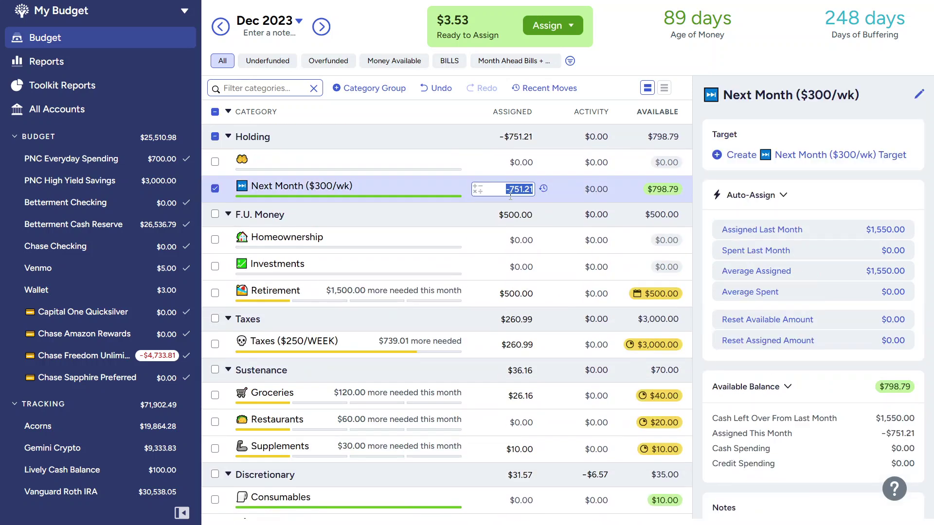
pyautogui.write('+3.53')
pyautogui.press('Return')
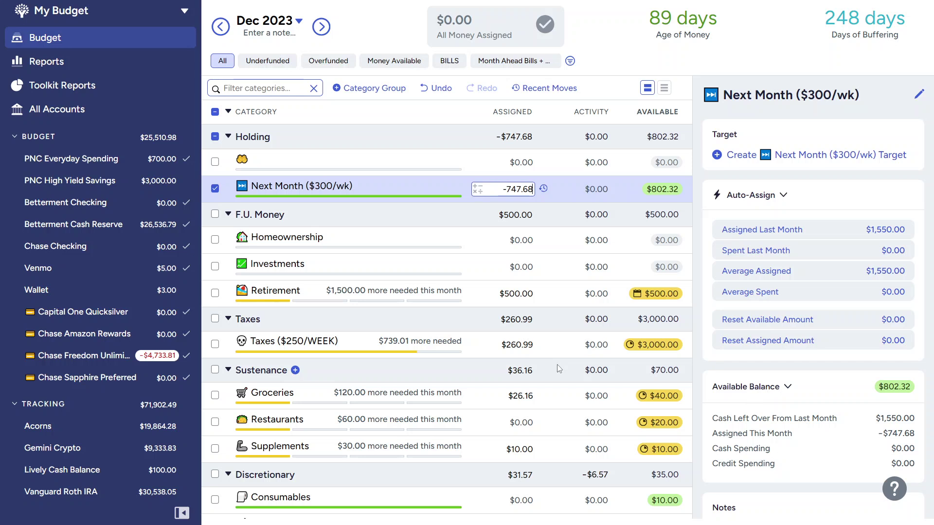
pyautogui.hotkey('ctrl', 'a')
pyautogui.click(214, 188)
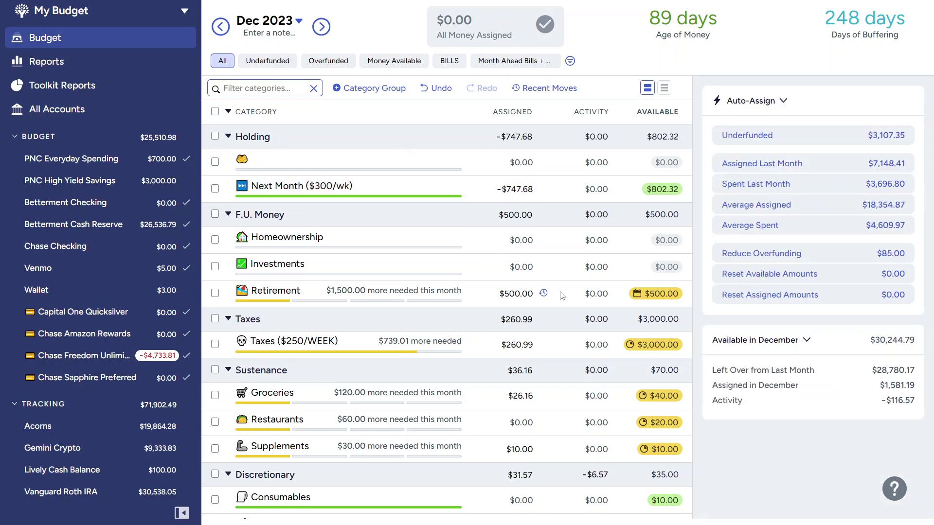